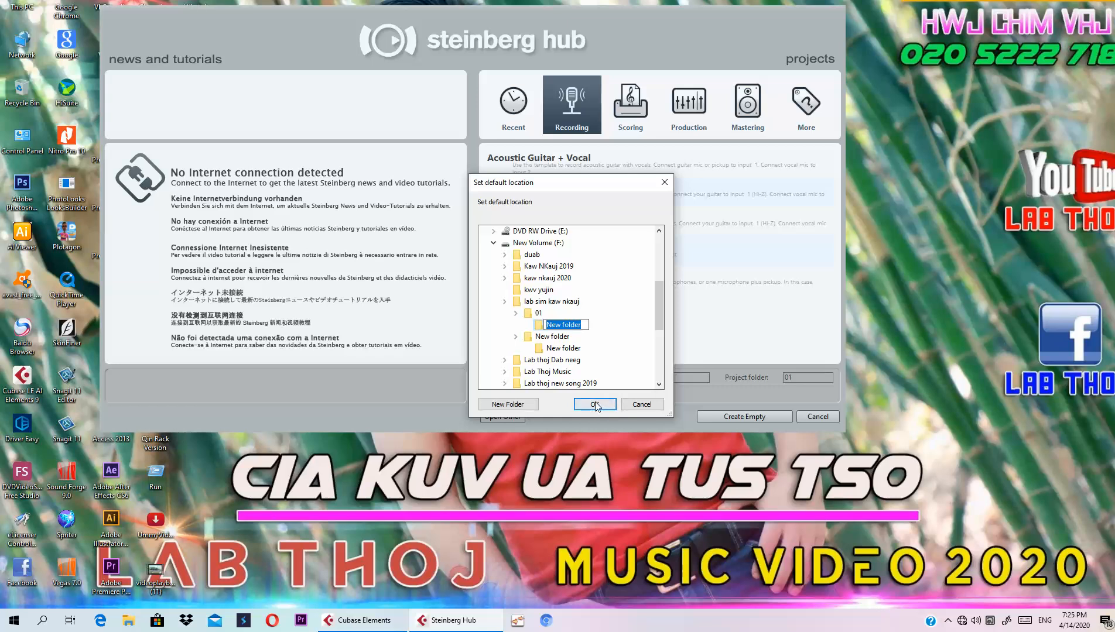
# Confirm F:\lab sim kaw nkauj\01\New folder as the default location and create an empty project there.
pyautogui.click(595, 404)
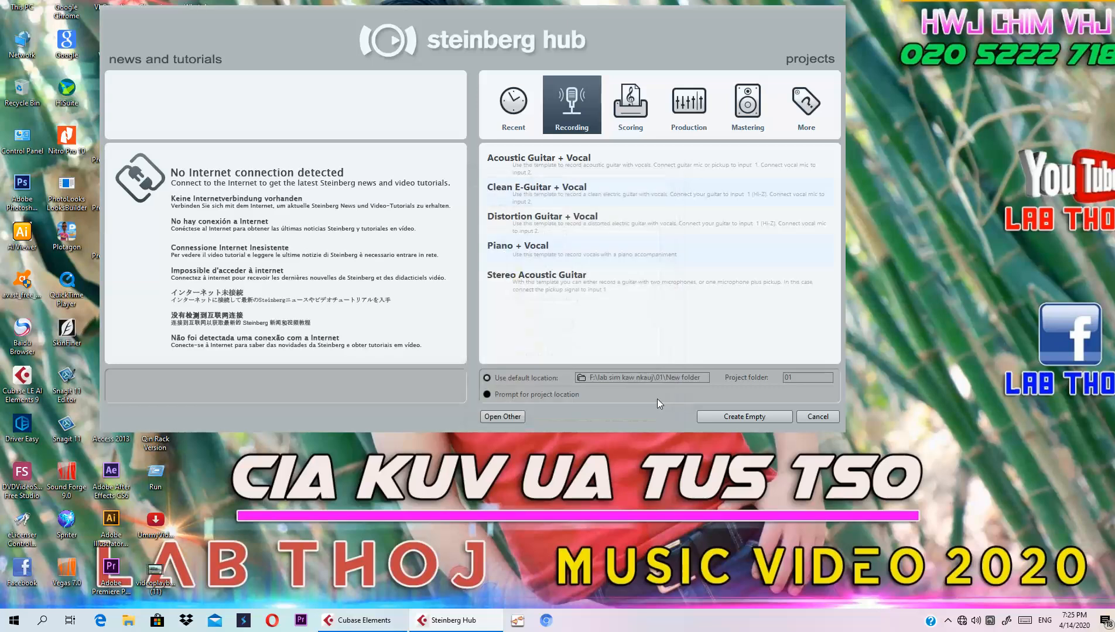
pyautogui.click(743, 416)
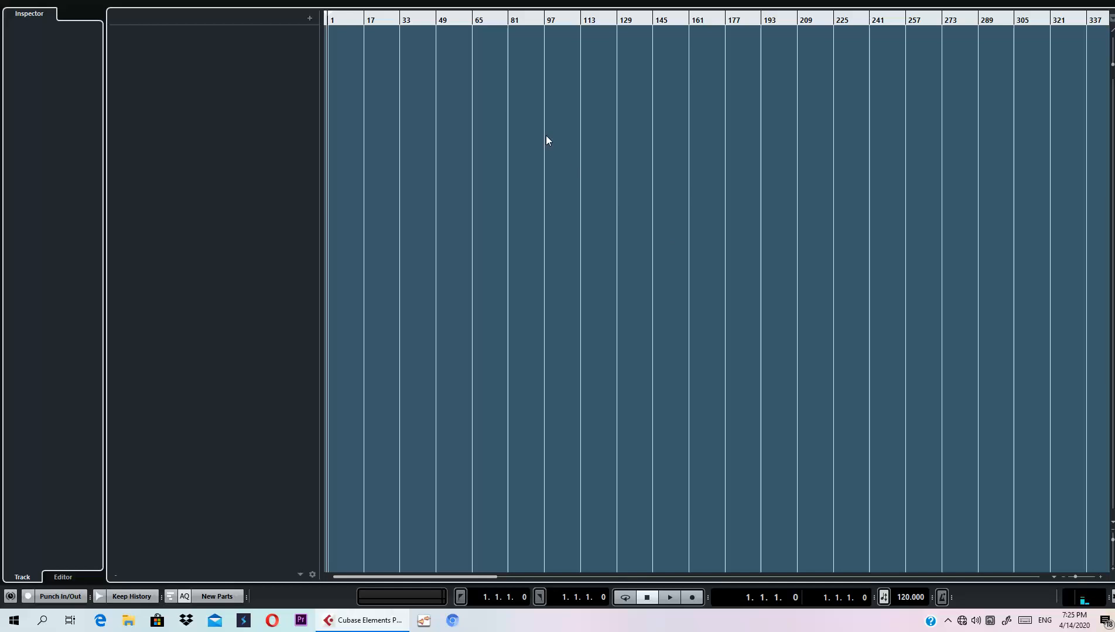
# Add one mono audio track with its output routed to Stereo Out, and enlarge the track's height.
pyautogui.click(310, 19)
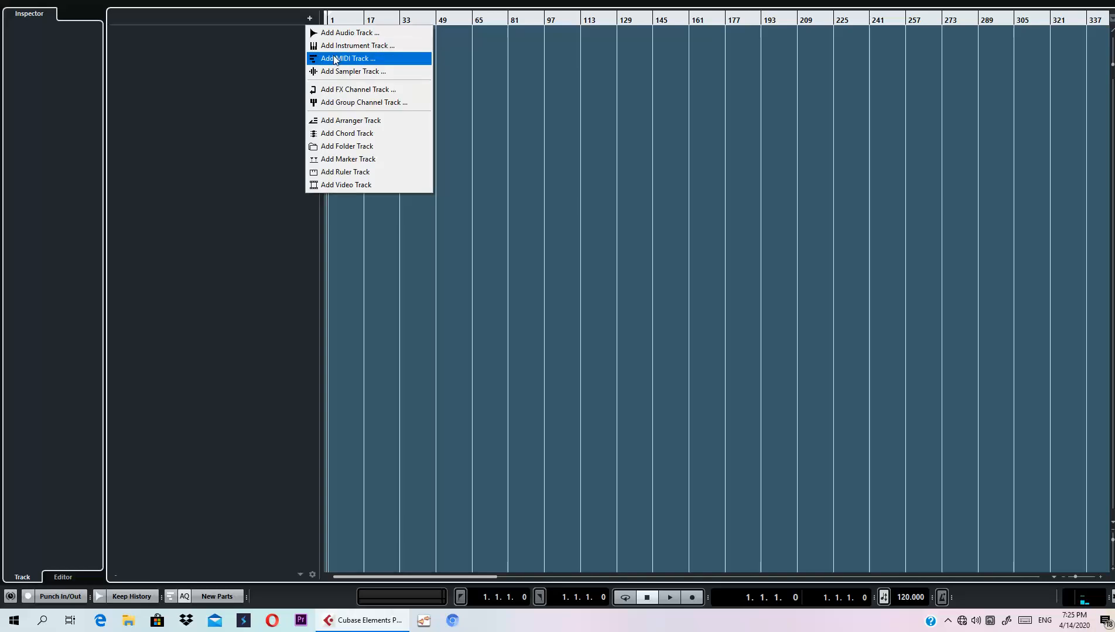
pyautogui.click(326, 32)
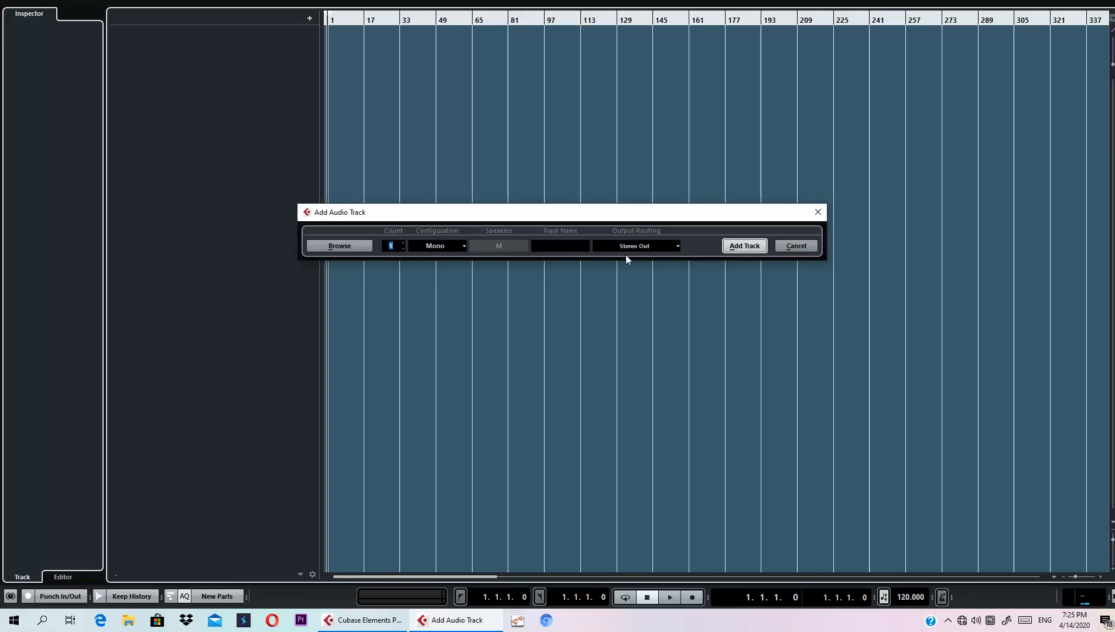
pyautogui.click(429, 246)
pyautogui.click(443, 272)
pyautogui.click(440, 247)
pyautogui.click(443, 258)
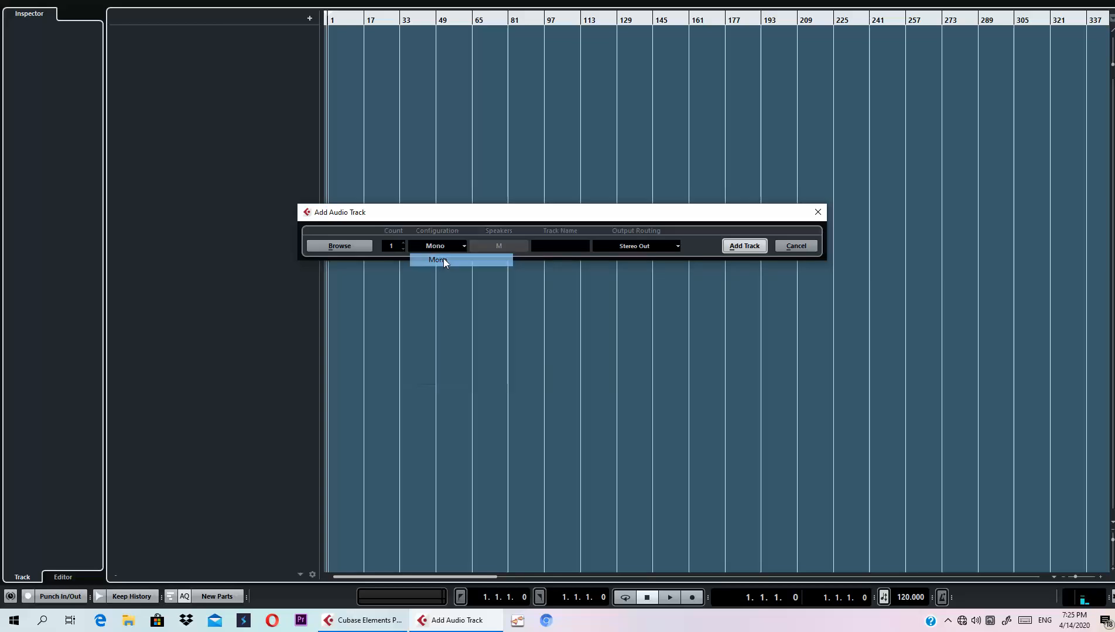
pyautogui.click(746, 246)
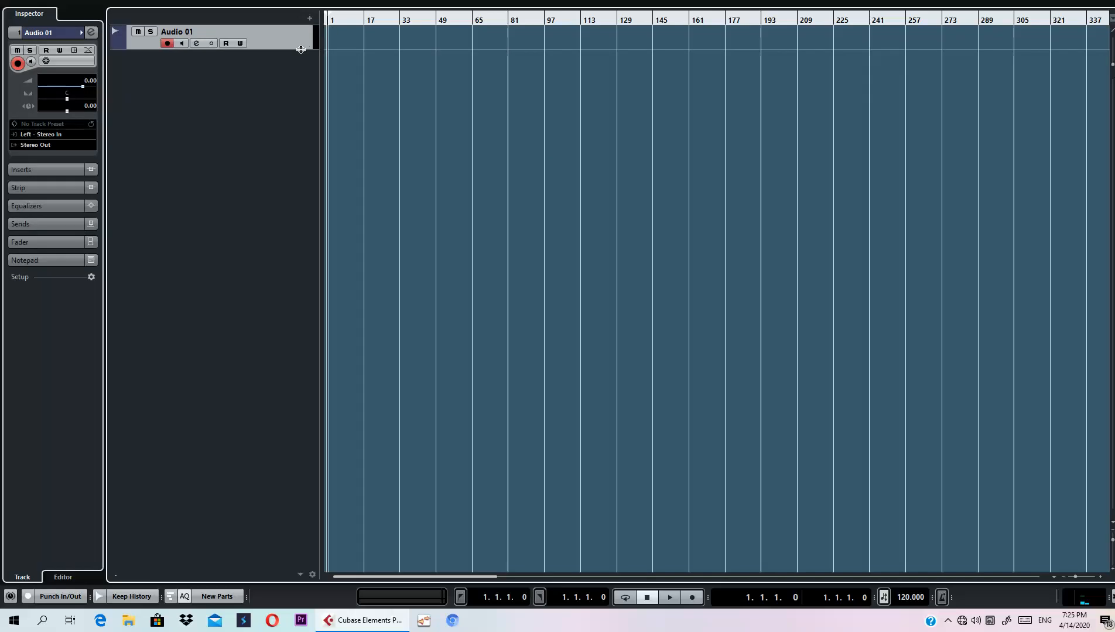
pyautogui.moveTo(300, 50); pyautogui.dragTo(298, 134)
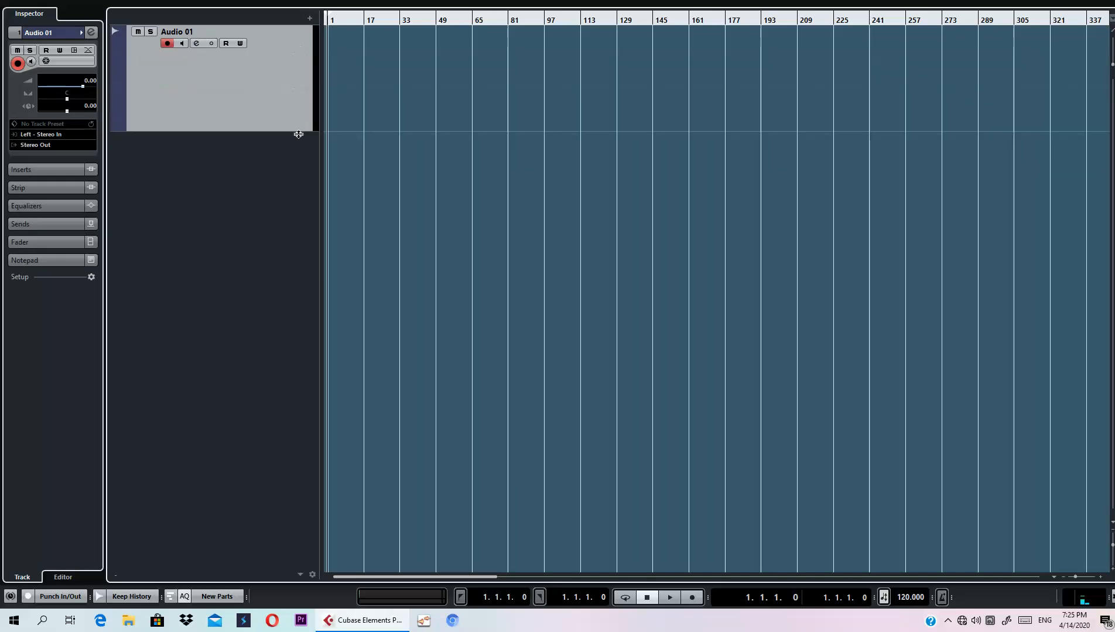
# Record a take on the Audio 01 track from about bar 9 to bar 14.
pyautogui.click(313, 19)
pyautogui.click(427, 24)
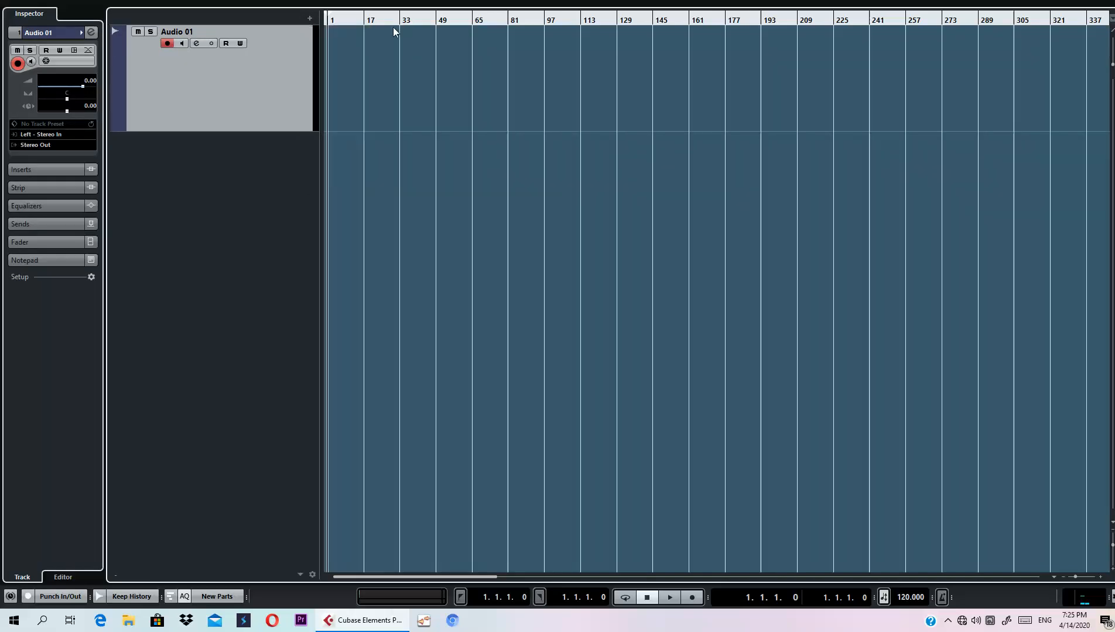
pyautogui.click(345, 24)
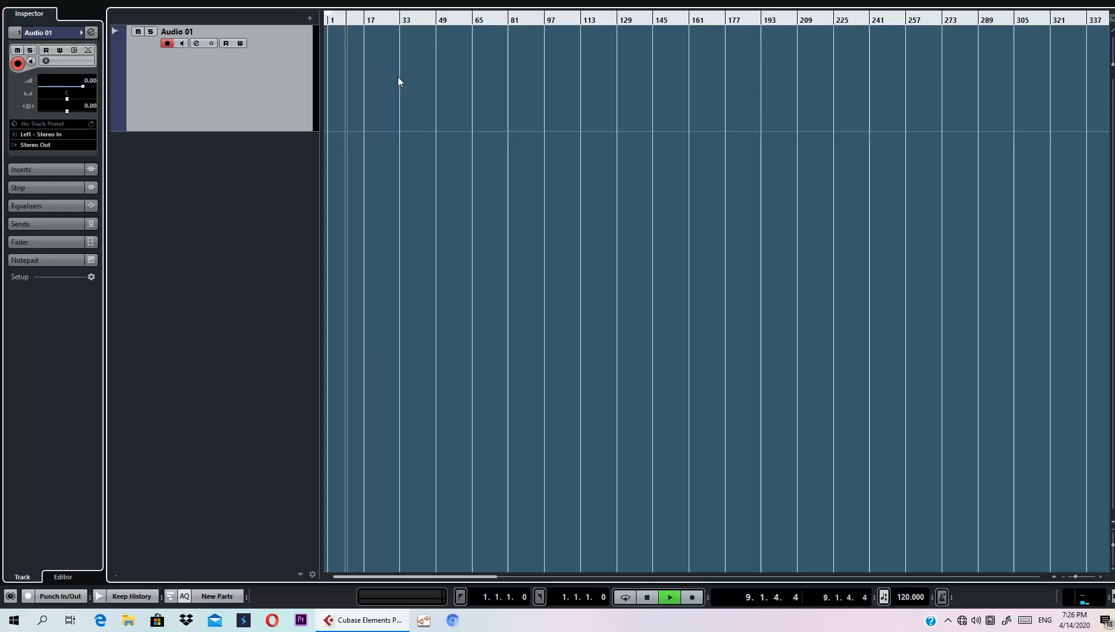
pyautogui.press('KP_Multiply')
pyautogui.press('h')
pyautogui.press('h')
pyautogui.press('h')
pyautogui.press('h')
pyautogui.press('h')
pyautogui.press('h')
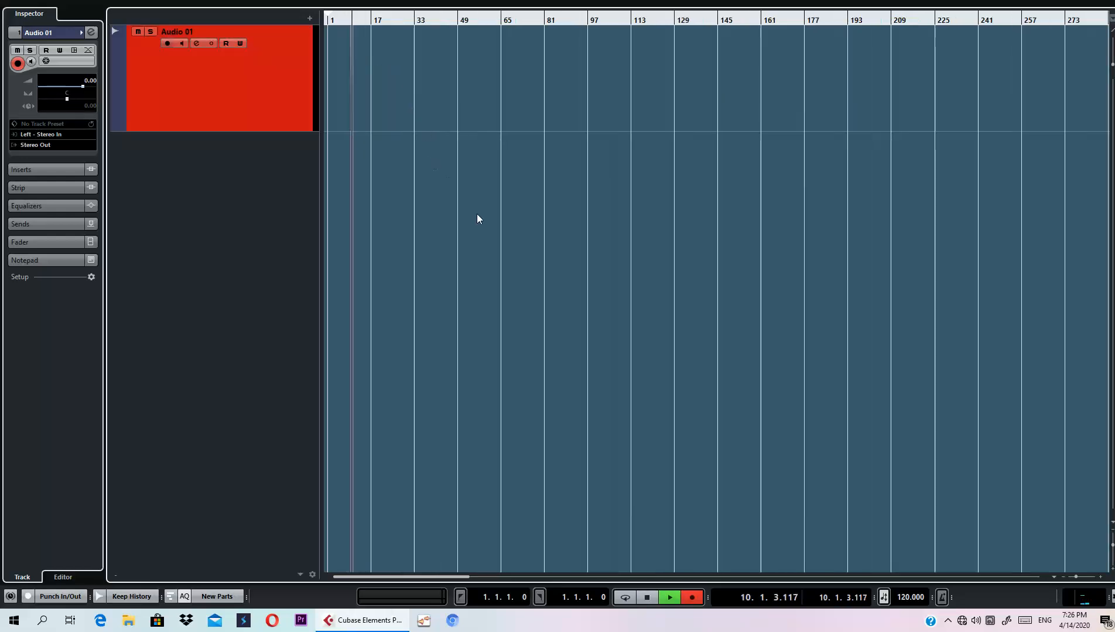
pyautogui.press('h')
pyautogui.press('h')
pyautogui.press('h')
pyautogui.press('h')
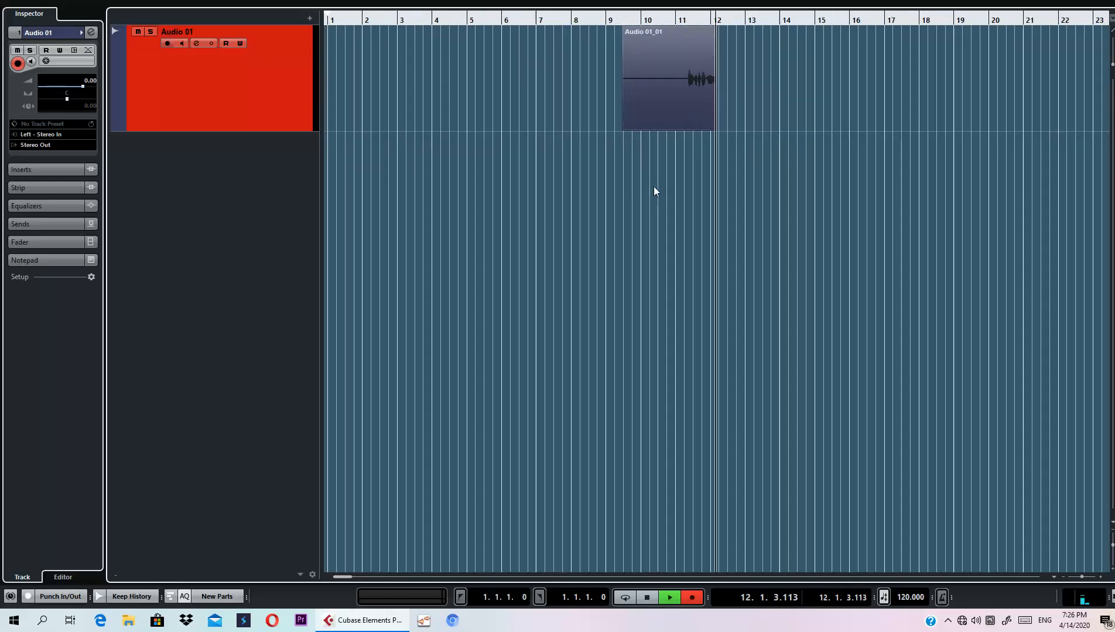
pyautogui.press('g')
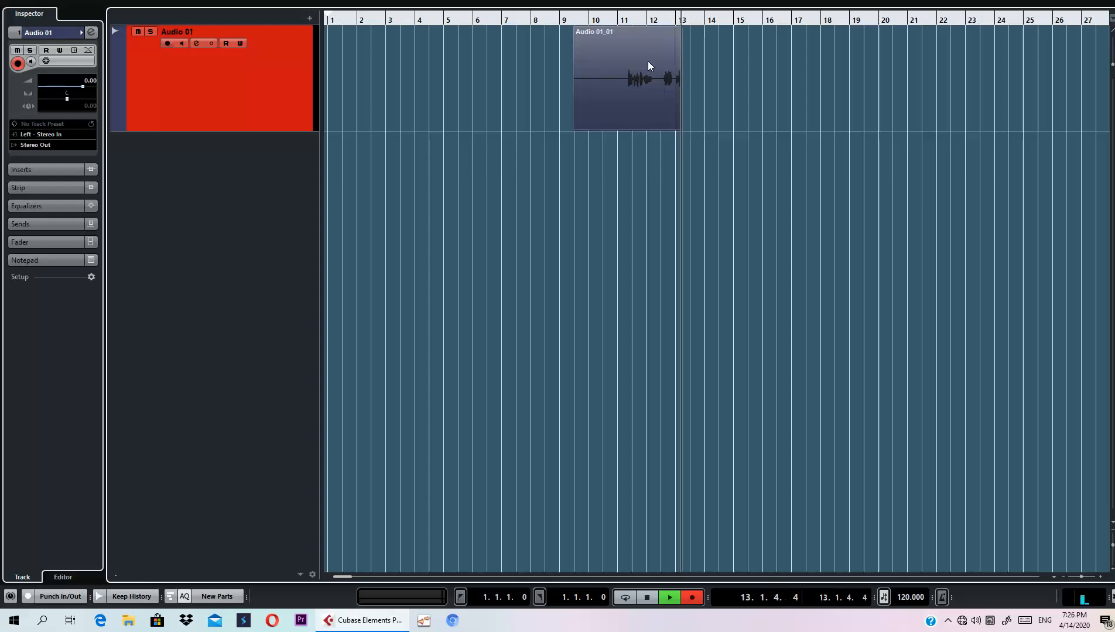
pyautogui.press('space')
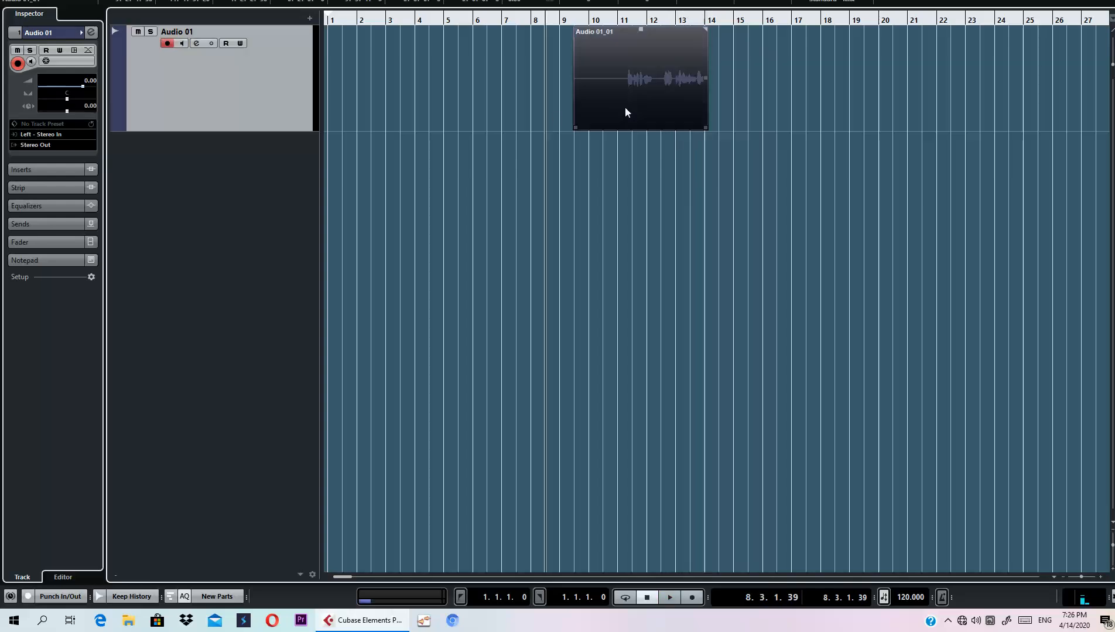
# Add one stereo audio track routed to Stereo Out and mute the Audio 01 track.
pyautogui.click(316, 20)
pyautogui.click(323, 32)
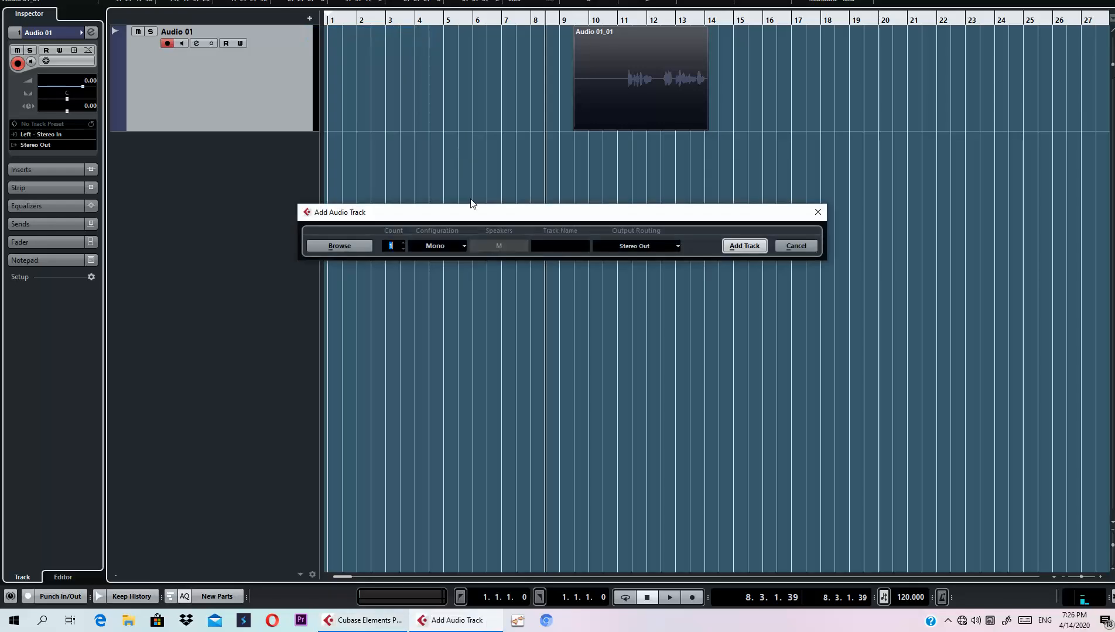
pyautogui.click(449, 246)
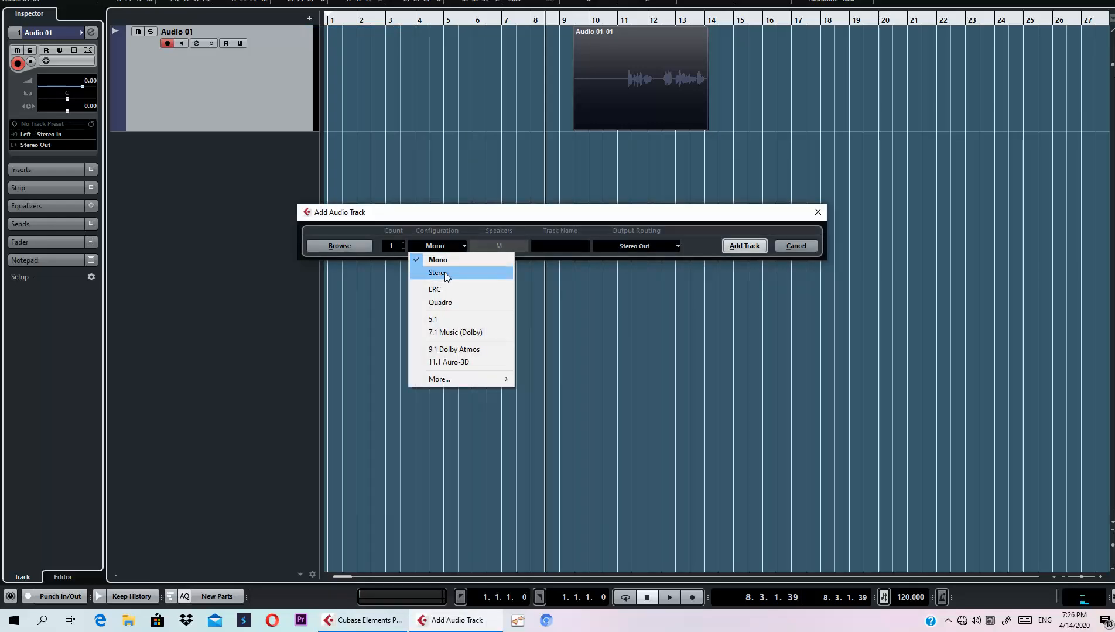
pyautogui.click(445, 273)
pyautogui.click(743, 246)
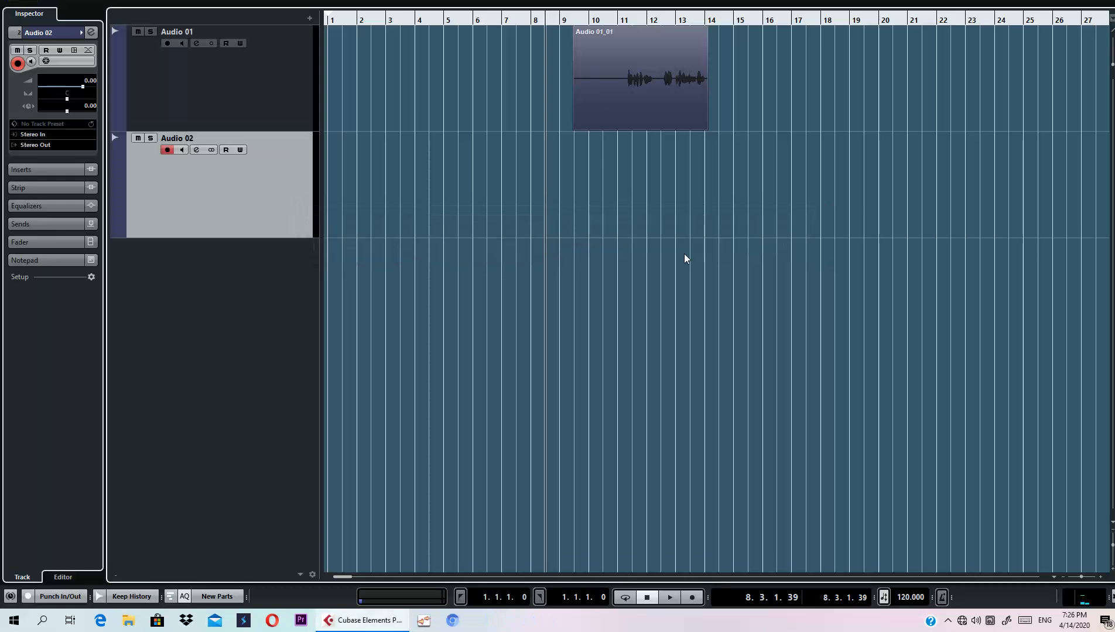
pyautogui.click(137, 32)
# Record a test take on the Audio 02 track from about bar 4 to bar 9, and delete the recorded clip.
pyautogui.click(383, 19)
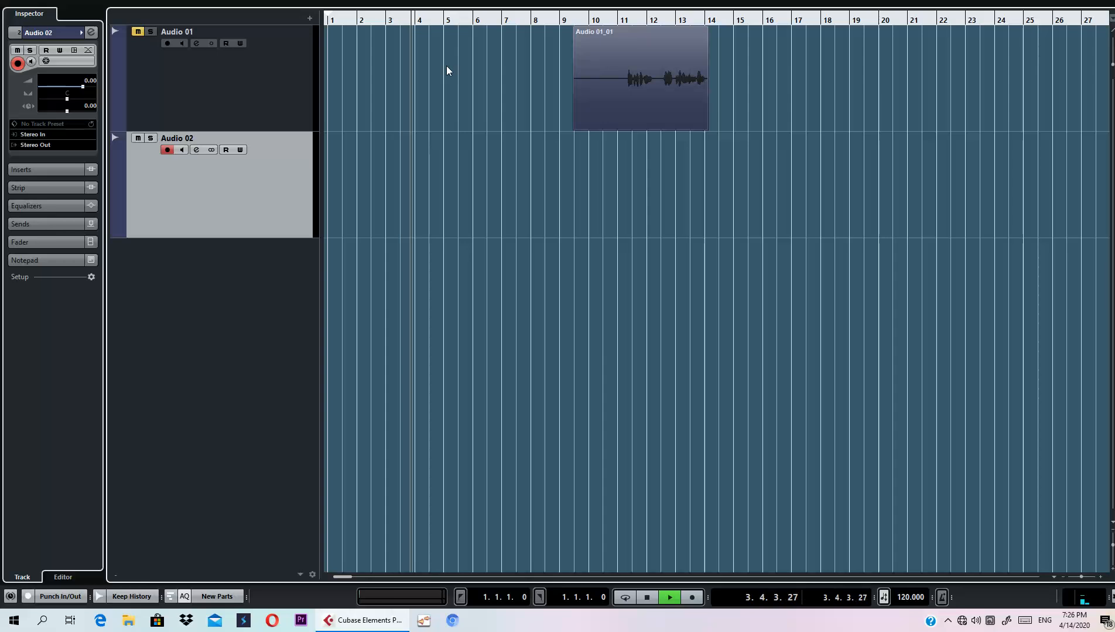
pyautogui.press('KP_Multiply')
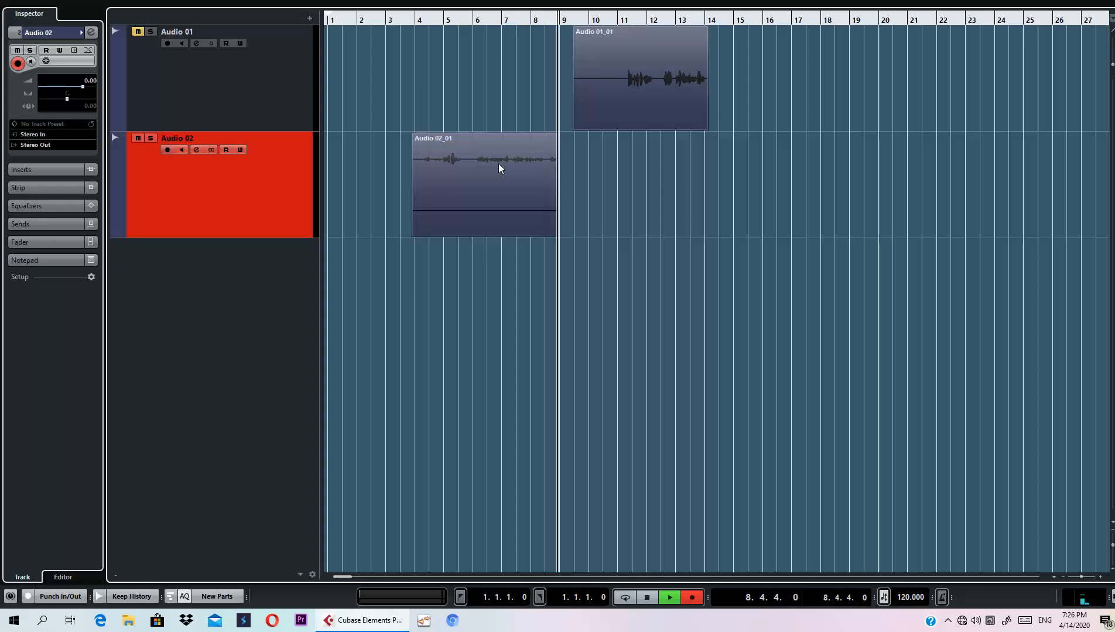
pyautogui.press('space')
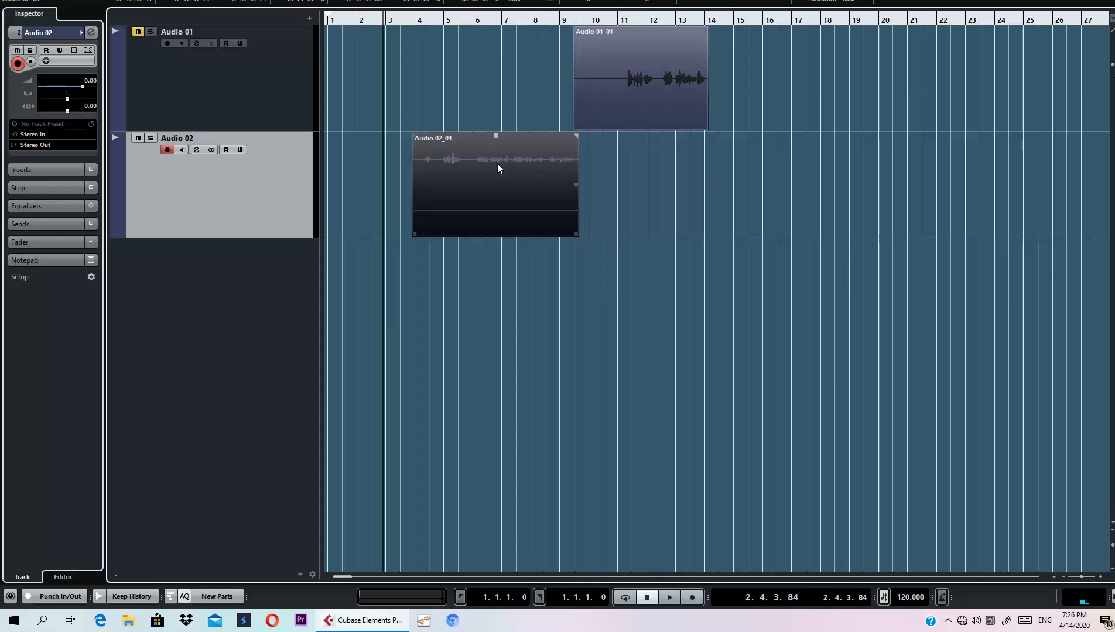
pyautogui.press('Delete')
# Select the Audio 01 track and save the project in the 01 folder under lab sim kaw nkauj\01\New folder on drive F:.
pyautogui.click(301, 89)
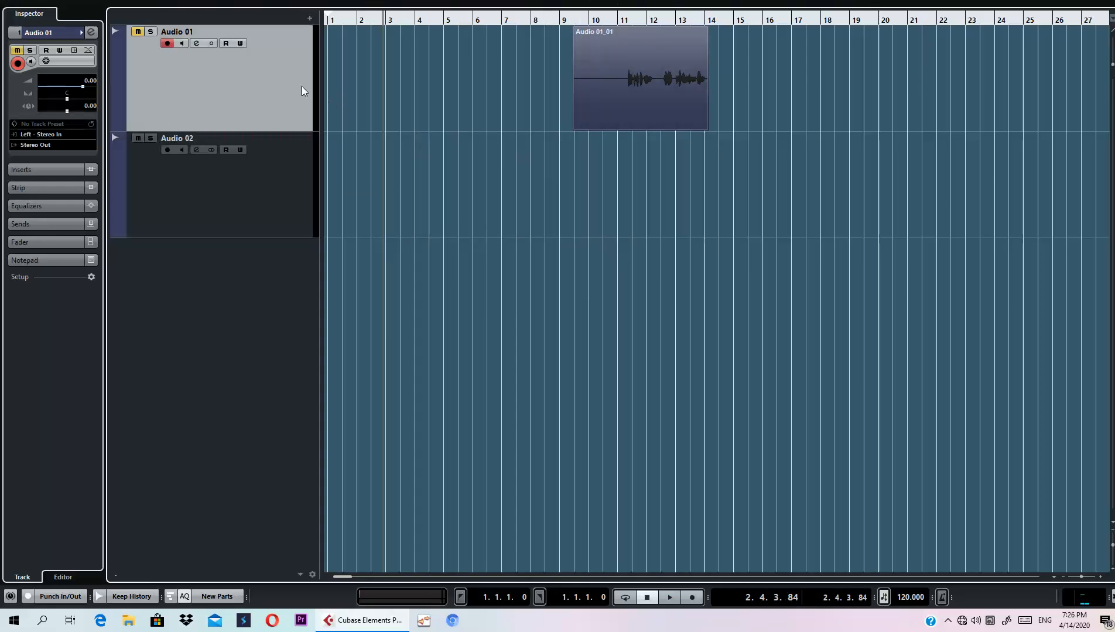
pyautogui.click(607, 57)
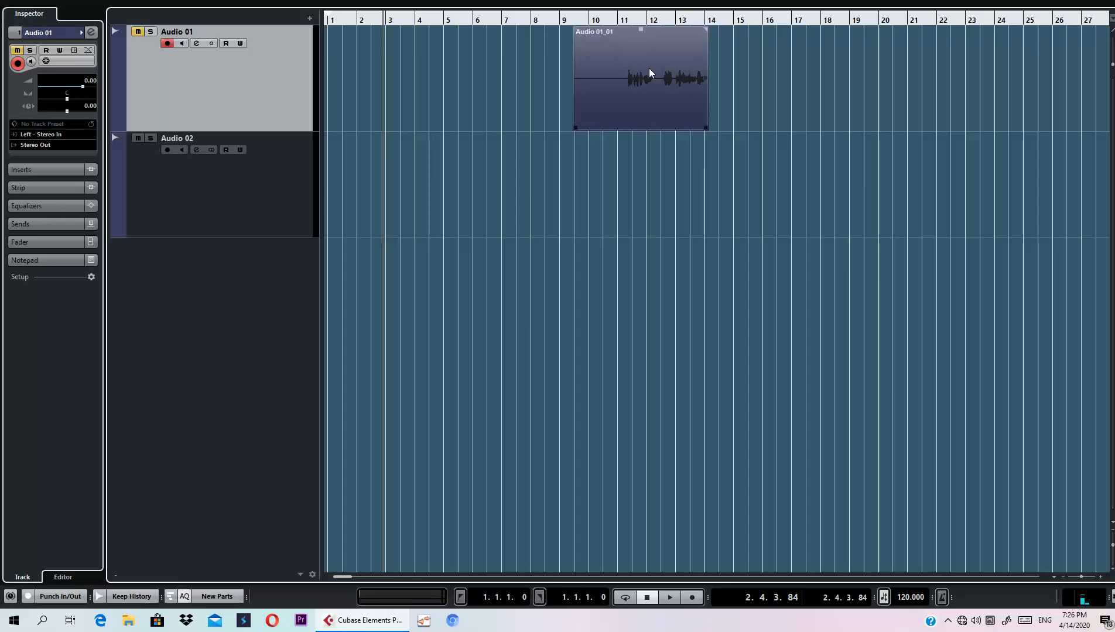
pyautogui.click(27, 1)
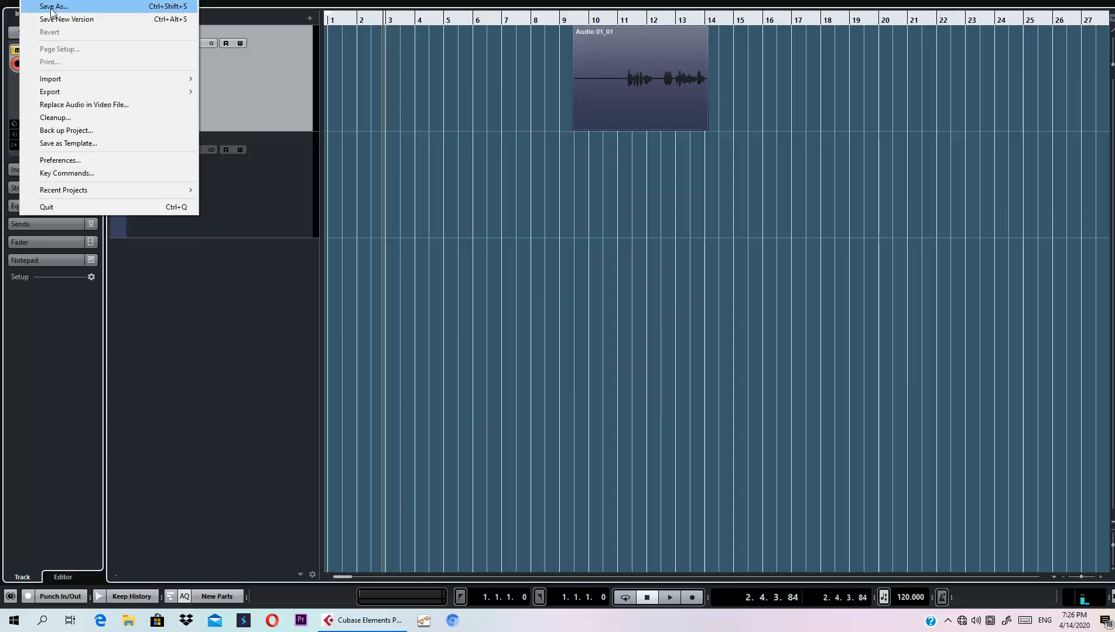
pyautogui.click(406, 87)
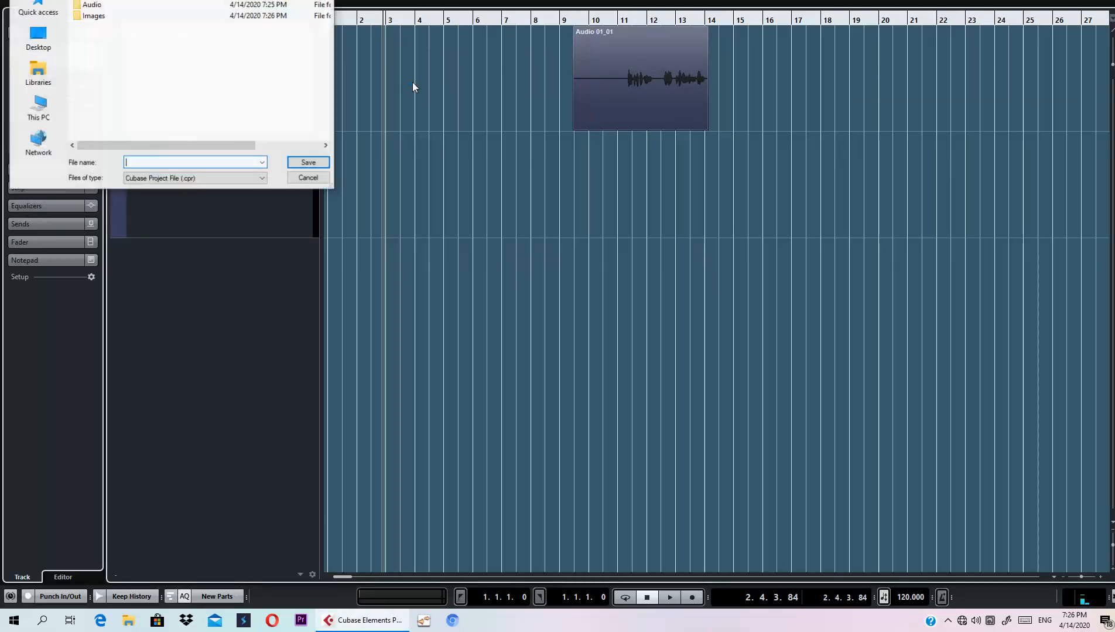
pyautogui.click(34, 121)
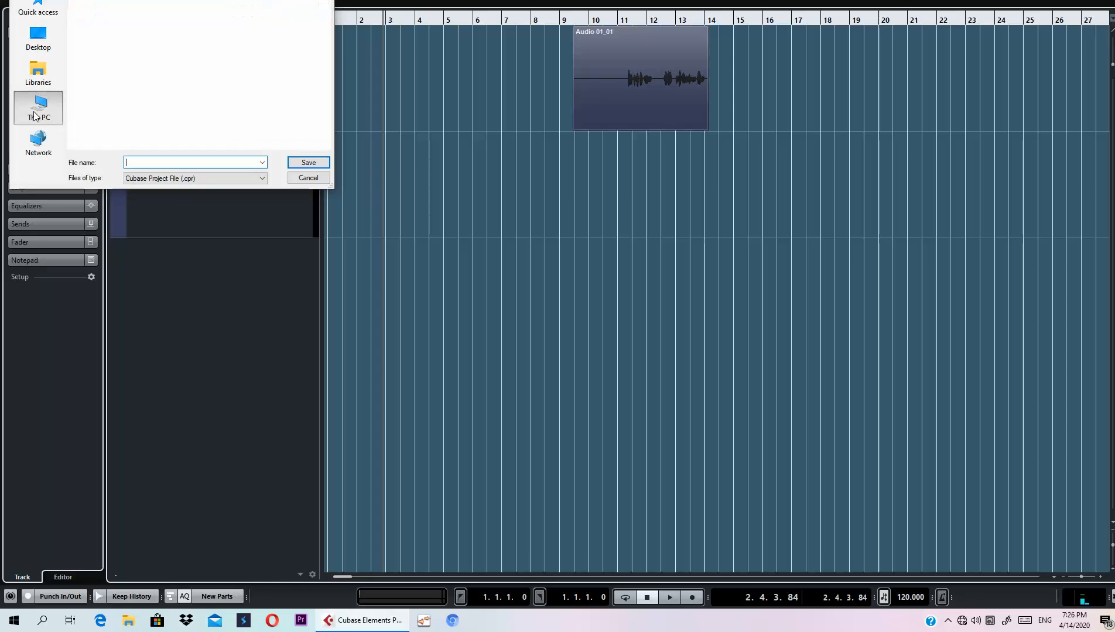
pyautogui.scroll(-5, 93, 77)
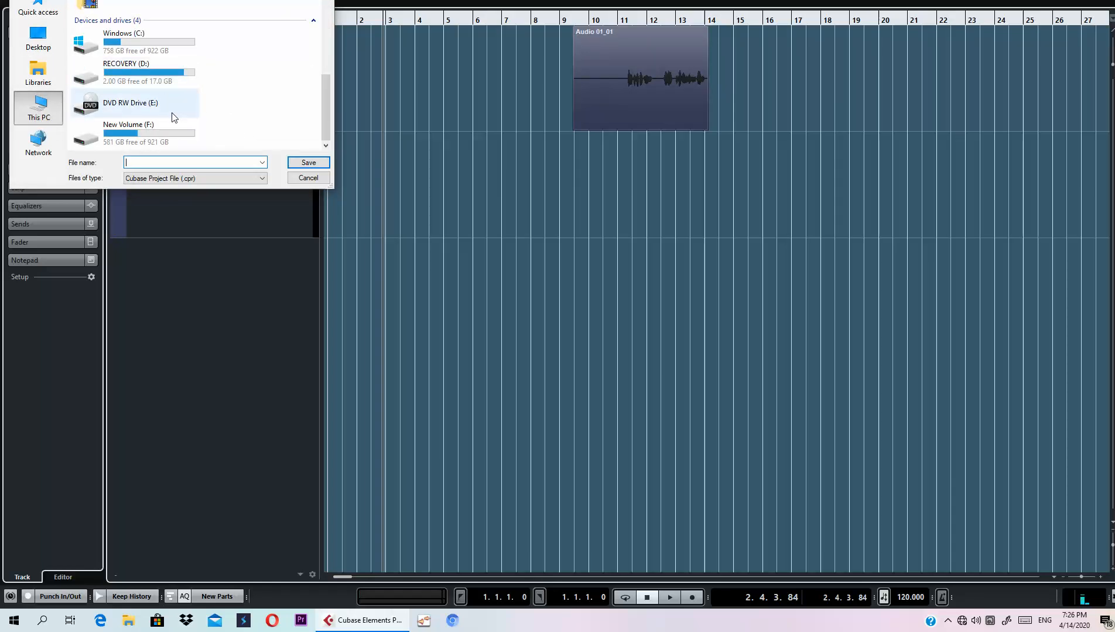
pyautogui.doubleClick(149, 135)
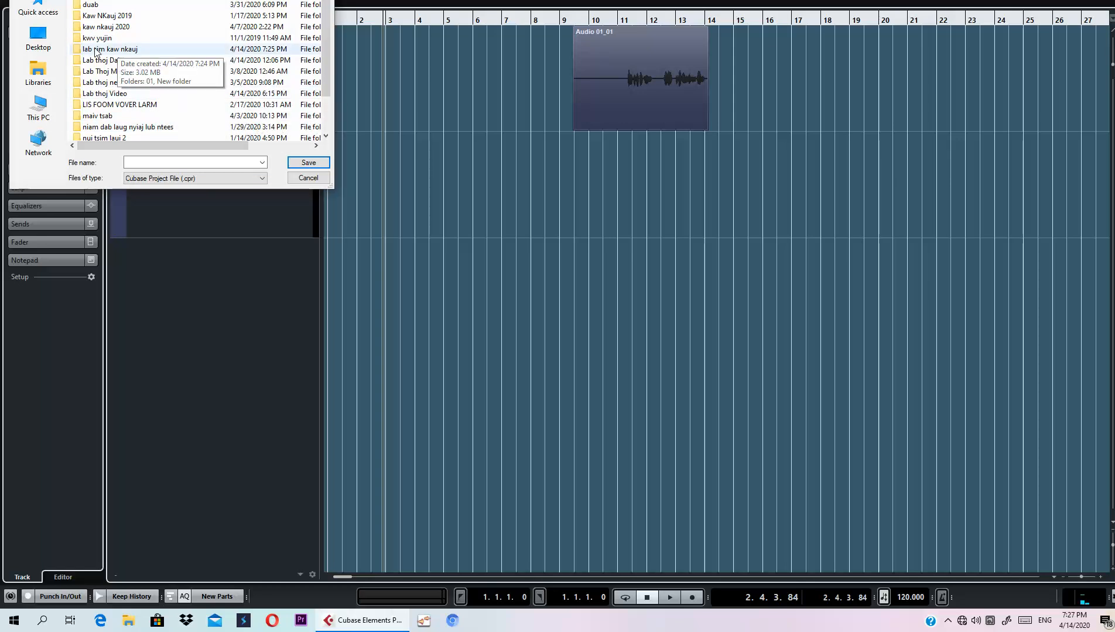
pyautogui.doubleClick(96, 50)
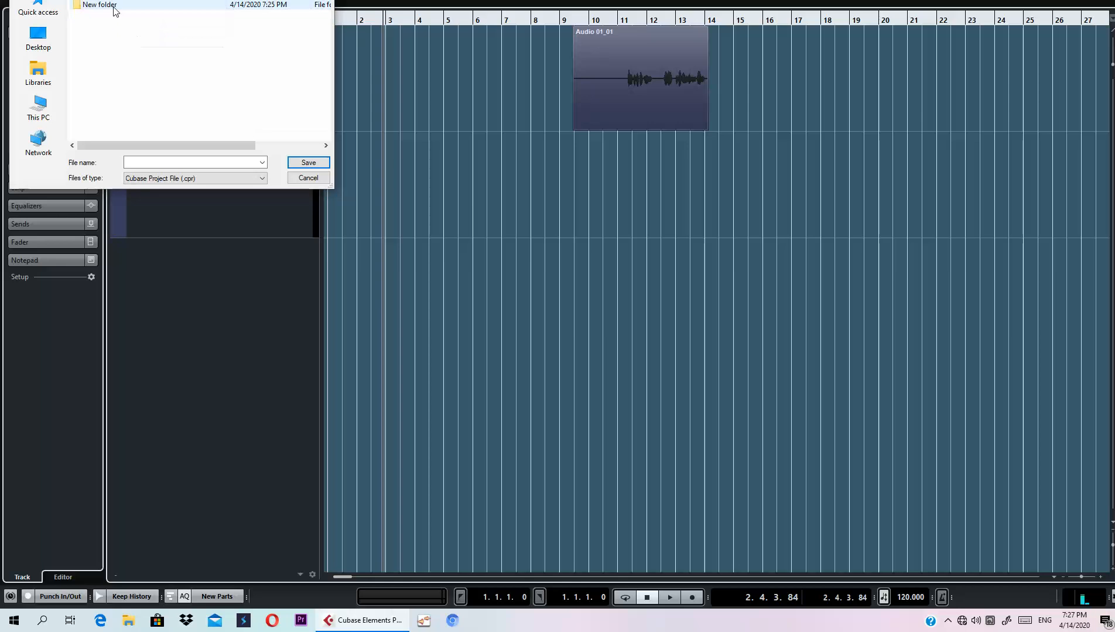
pyautogui.doubleClick(115, 7)
pyautogui.click(149, 163)
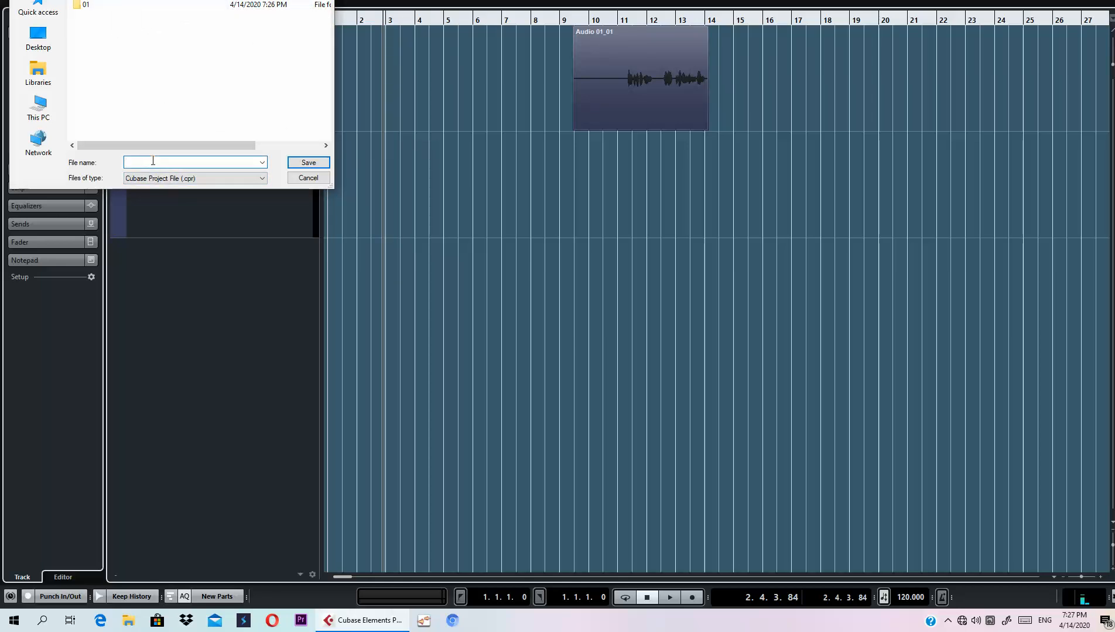
pyautogui.click(128, 6)
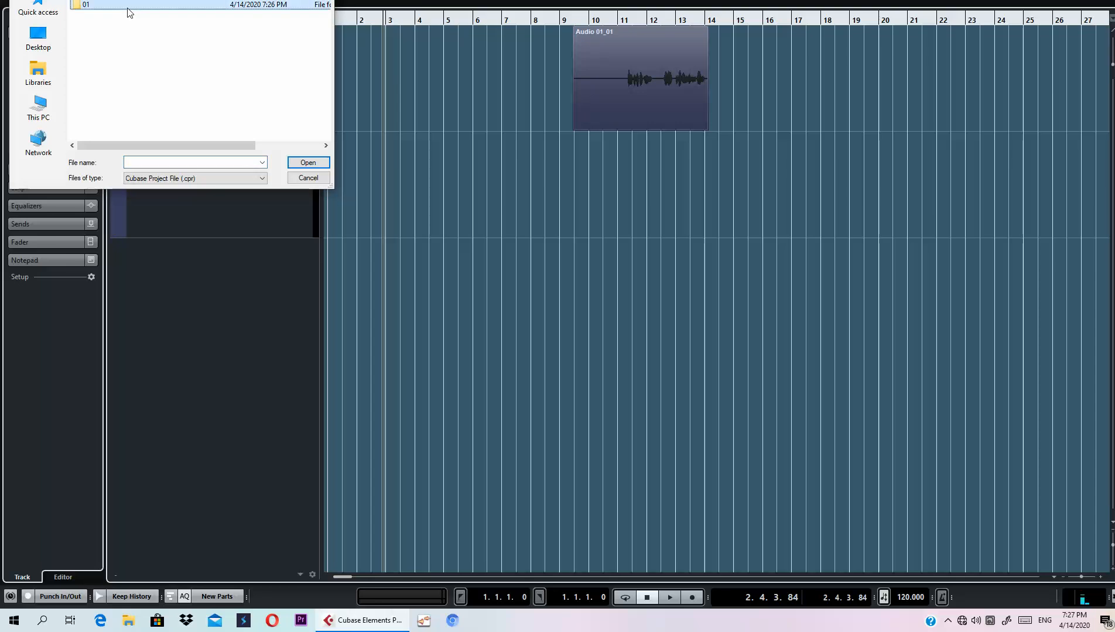
pyautogui.doubleClick(128, 7)
pyautogui.click(167, 165)
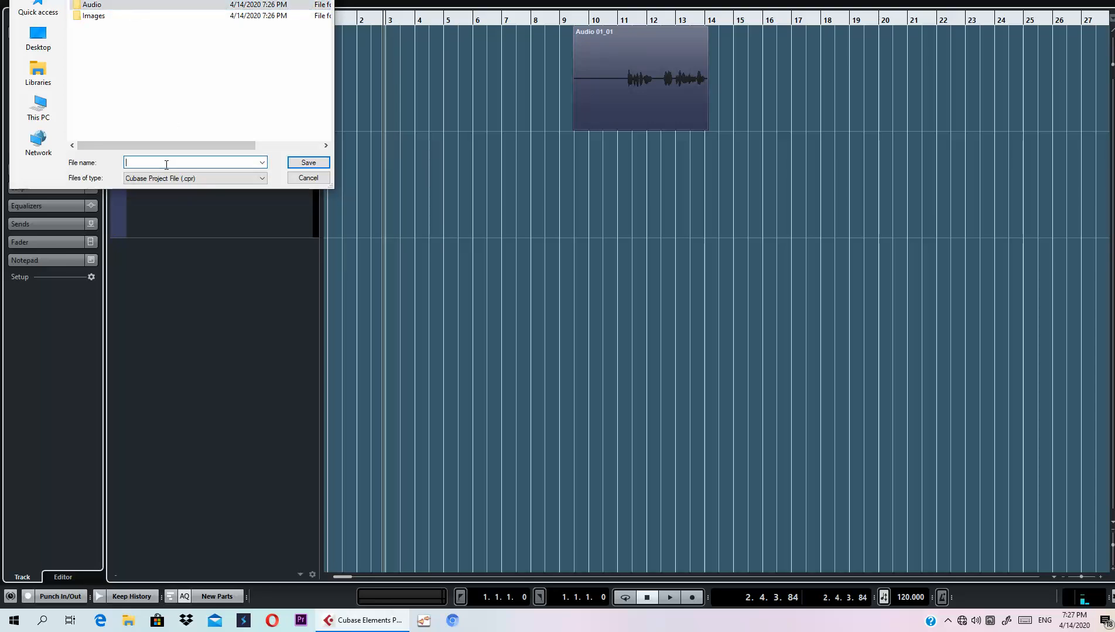
pyautogui.press('Return')
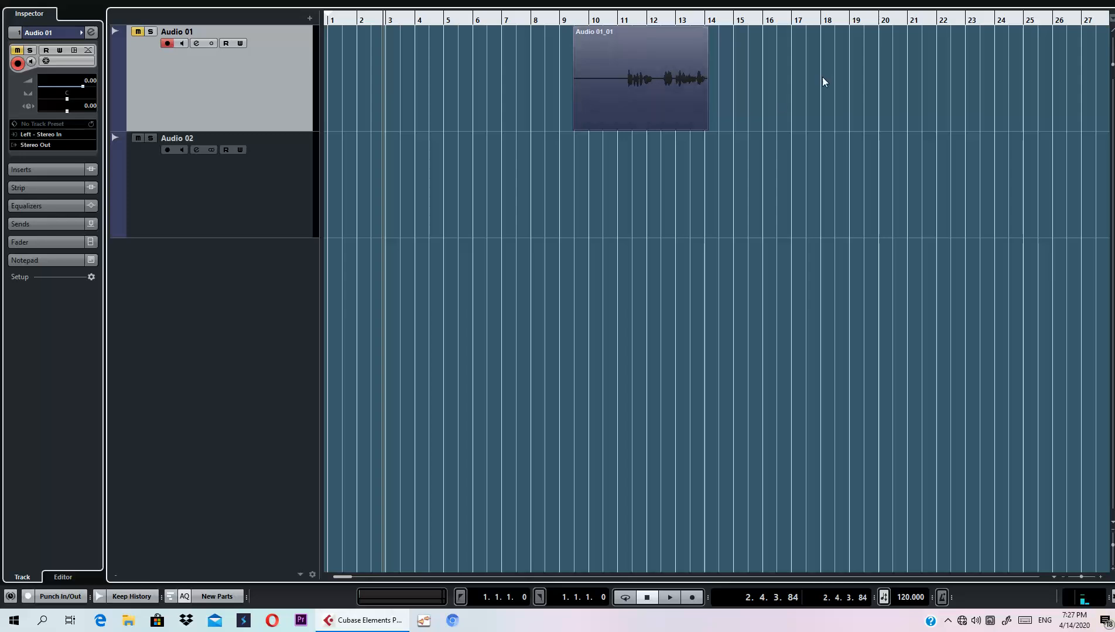
# Import 01 ss_Master from the cas koj yooj yim ua luaj folder on drive F: onto a new track starting at bar 1.
pyautogui.press('super+d')
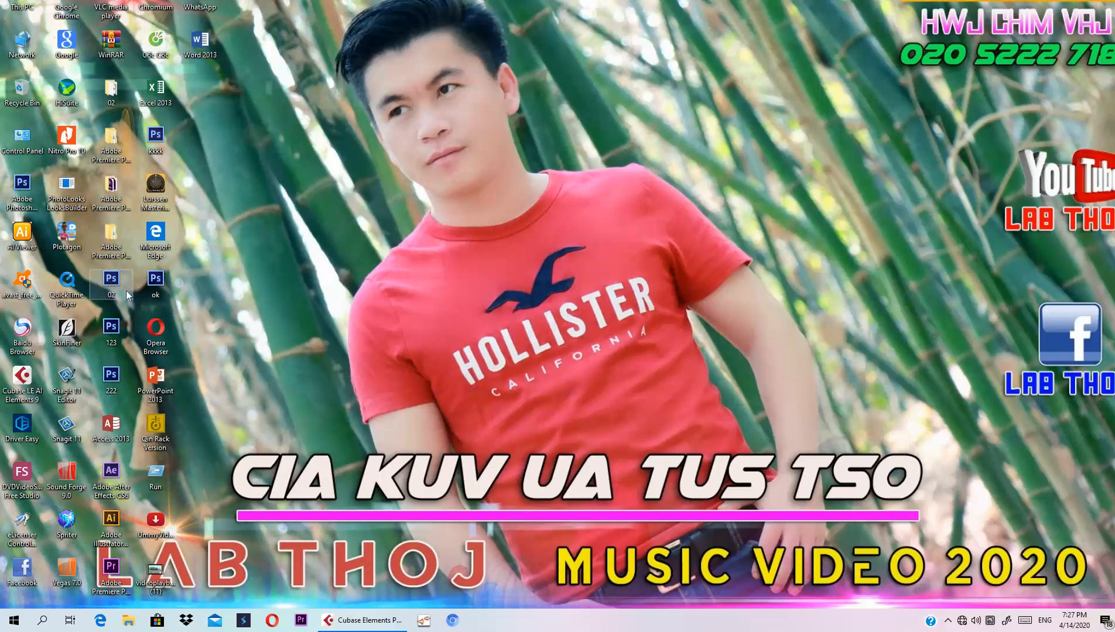
pyautogui.doubleClick(23, 8)
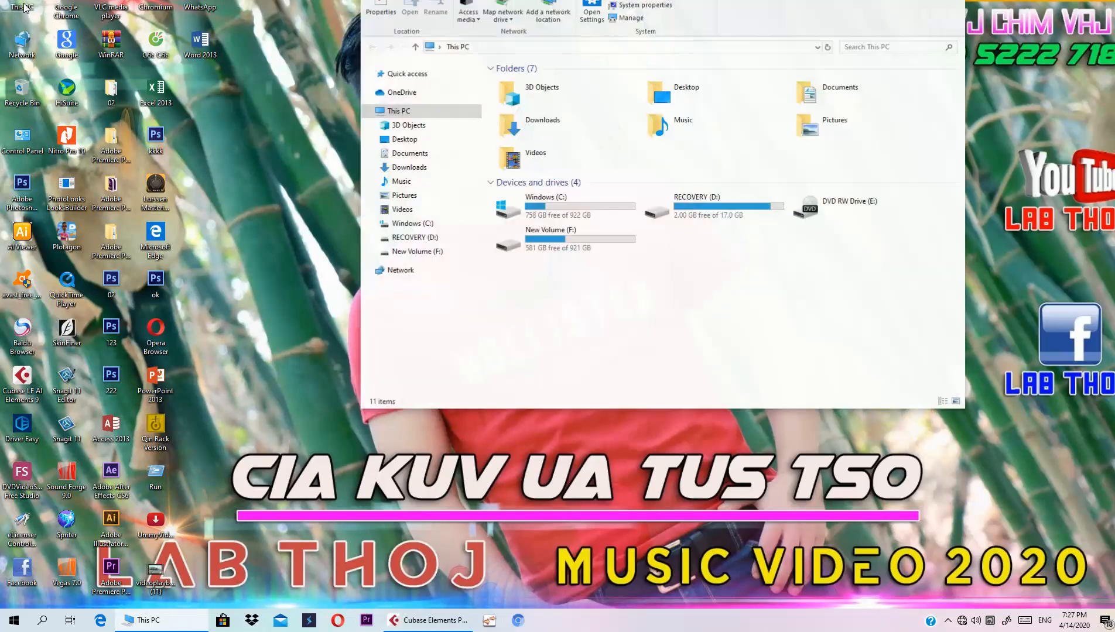
pyautogui.doubleClick(559, 243)
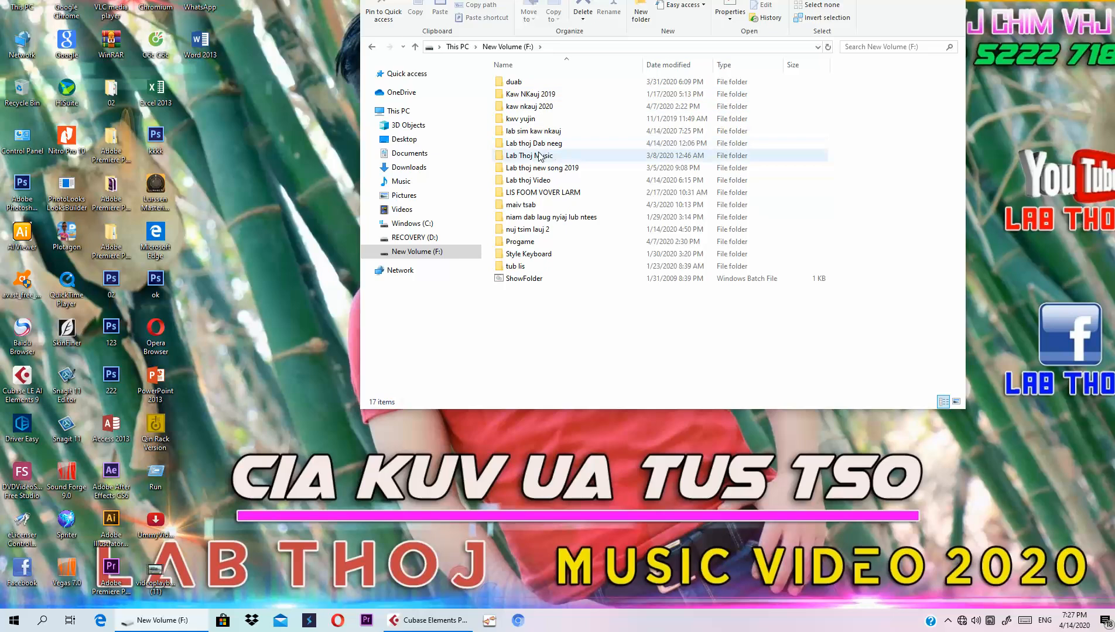
pyautogui.doubleClick(539, 156)
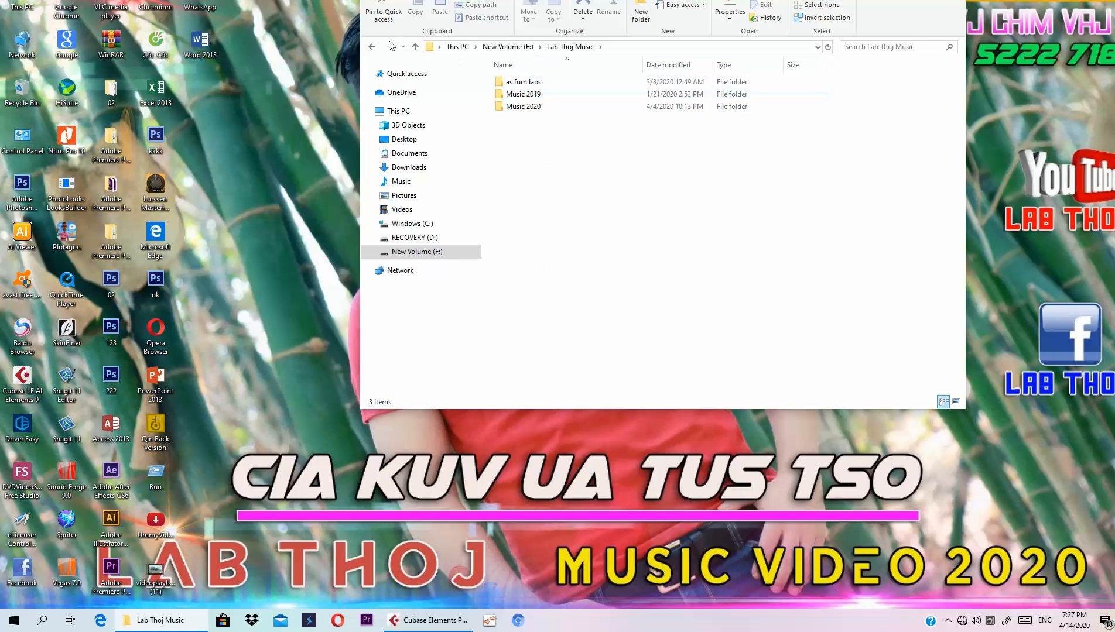
pyautogui.click(372, 47)
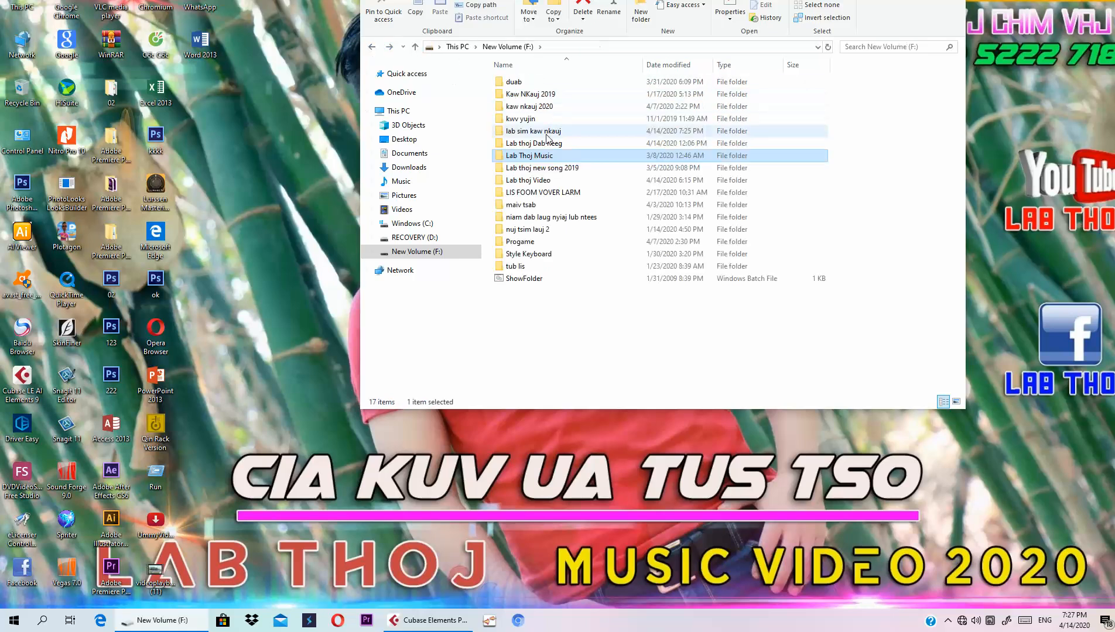
pyautogui.doubleClick(530, 167)
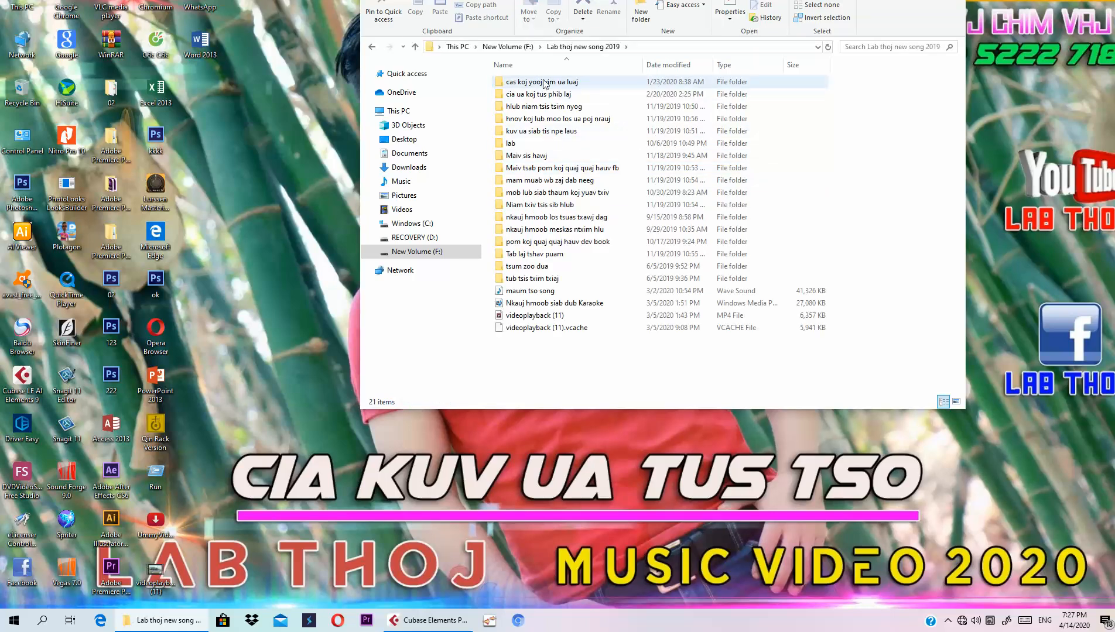
pyautogui.doubleClick(544, 82)
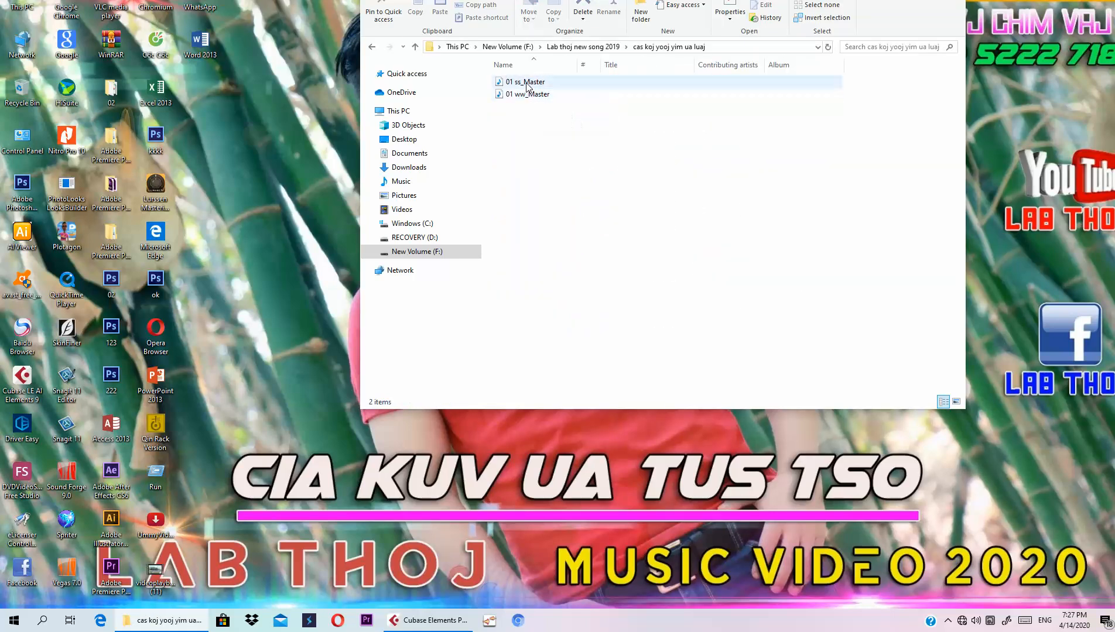
pyautogui.moveTo(526, 85); pyautogui.dragTo(327, 290)
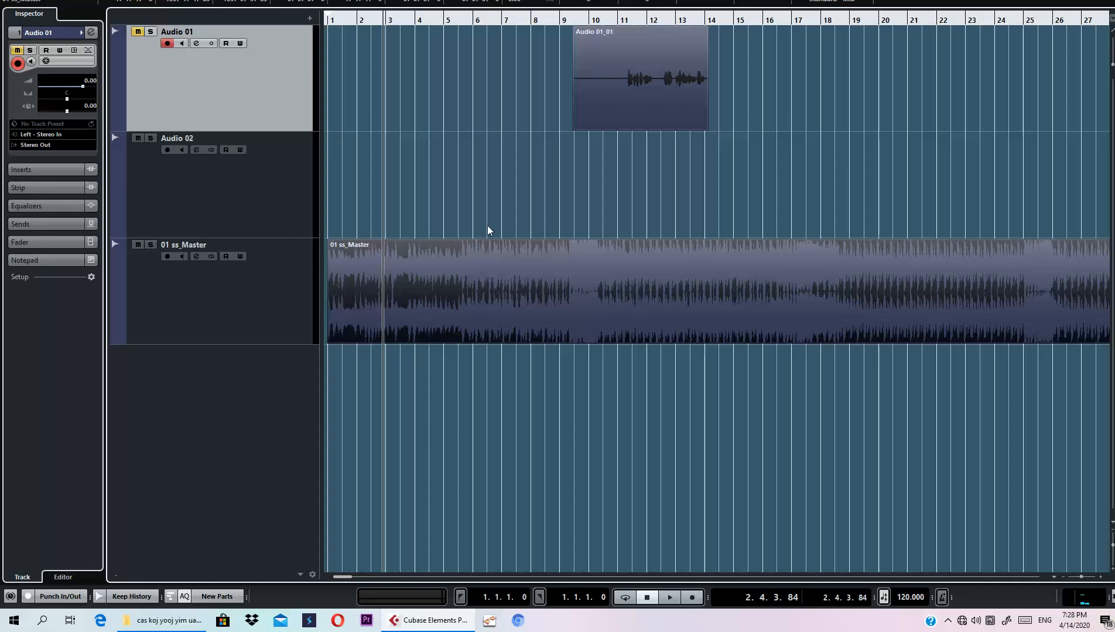
# Record a short test take on the Audio 01 track from about bar 7 to bar 8 during playback, and delete the recorded clip.
pyautogui.press('space')
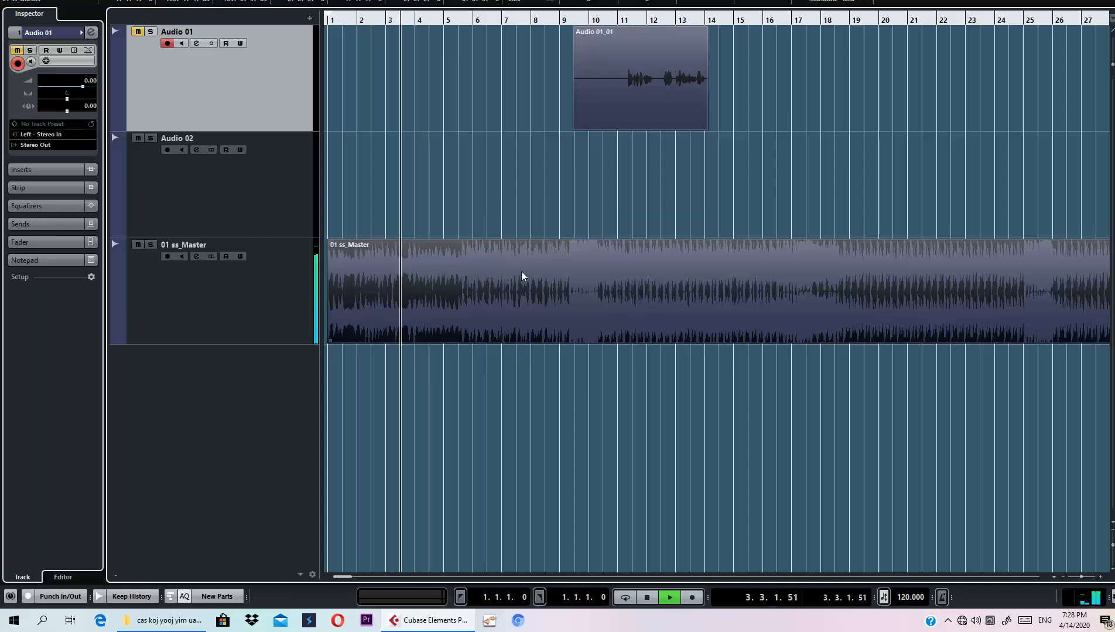
pyautogui.click(289, 168)
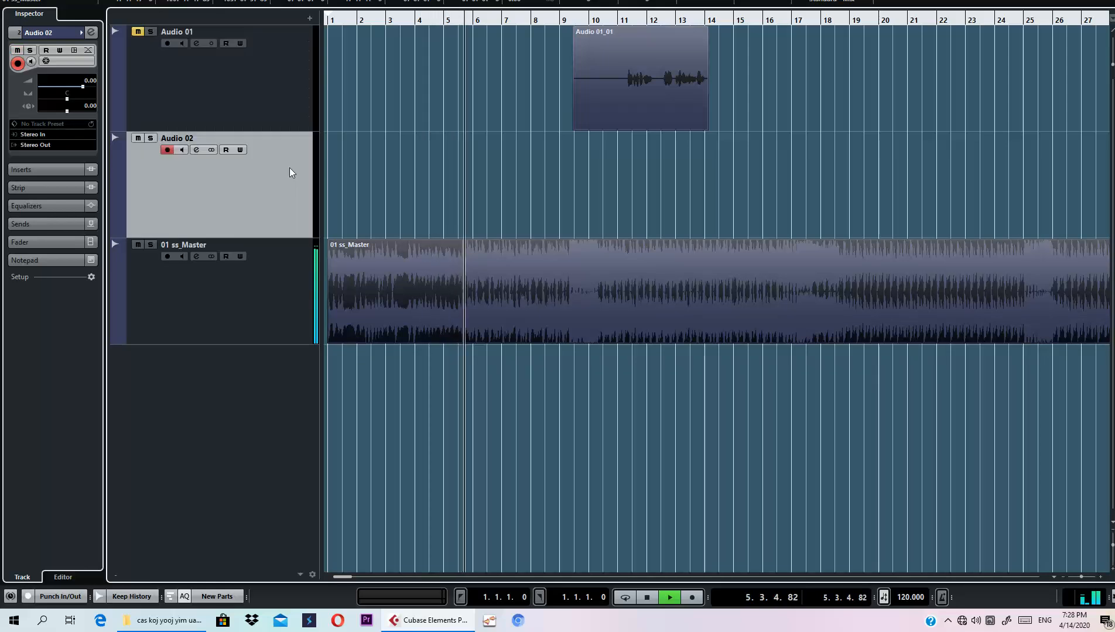
pyautogui.click(298, 103)
pyautogui.press('KP_Multiply')
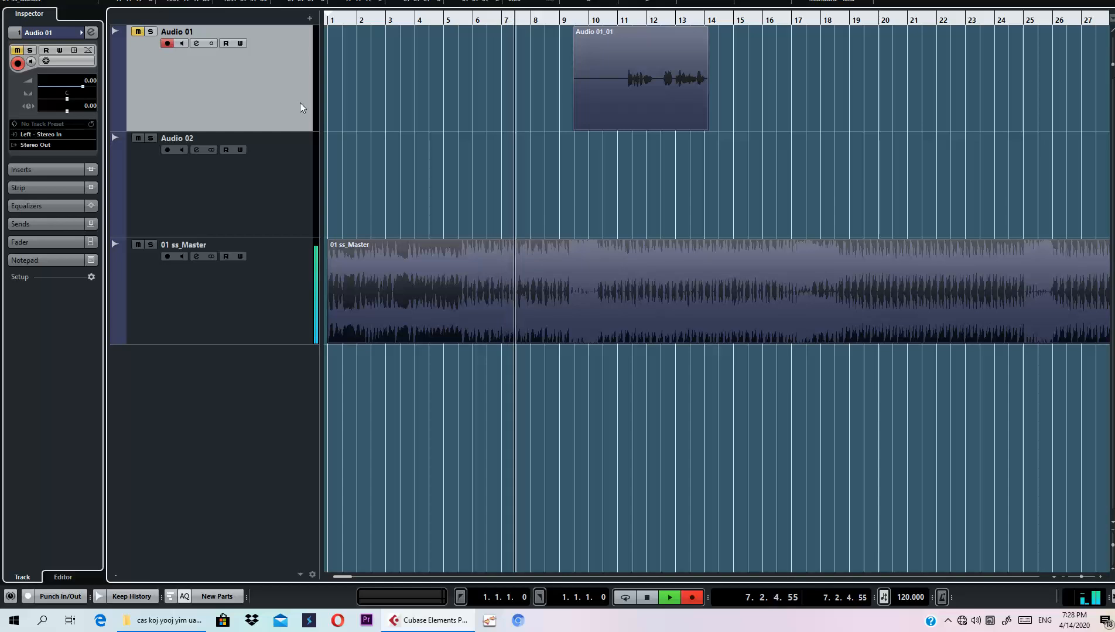
pyautogui.press('space')
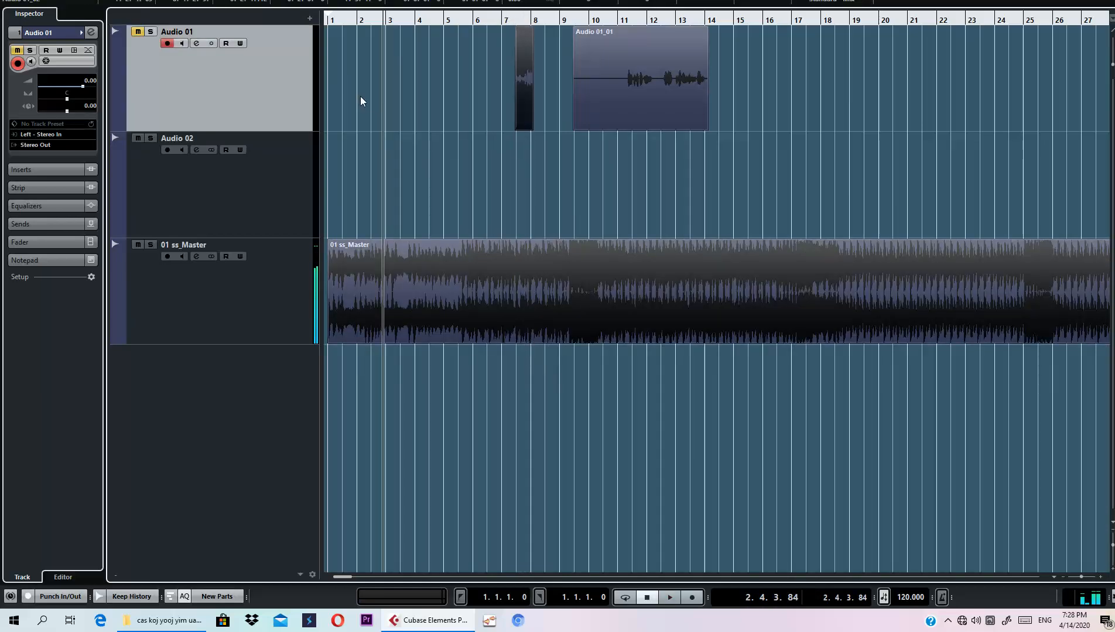
pyautogui.press('Delete')
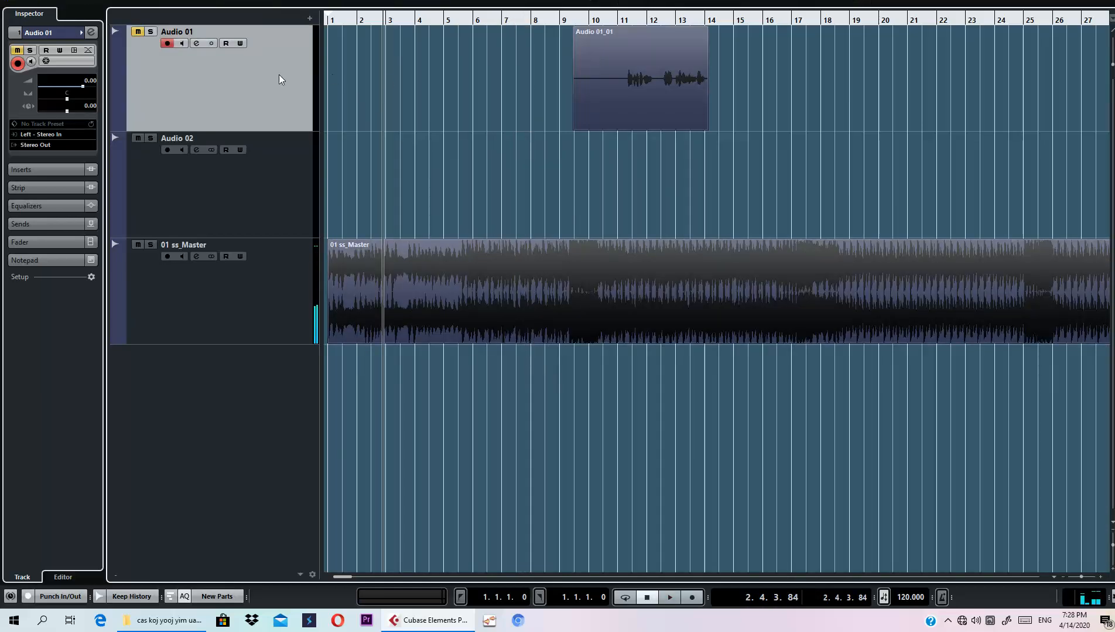
# Record a short test take on the Audio 02 track from bar 1, and undo the recording.
pyautogui.click(268, 191)
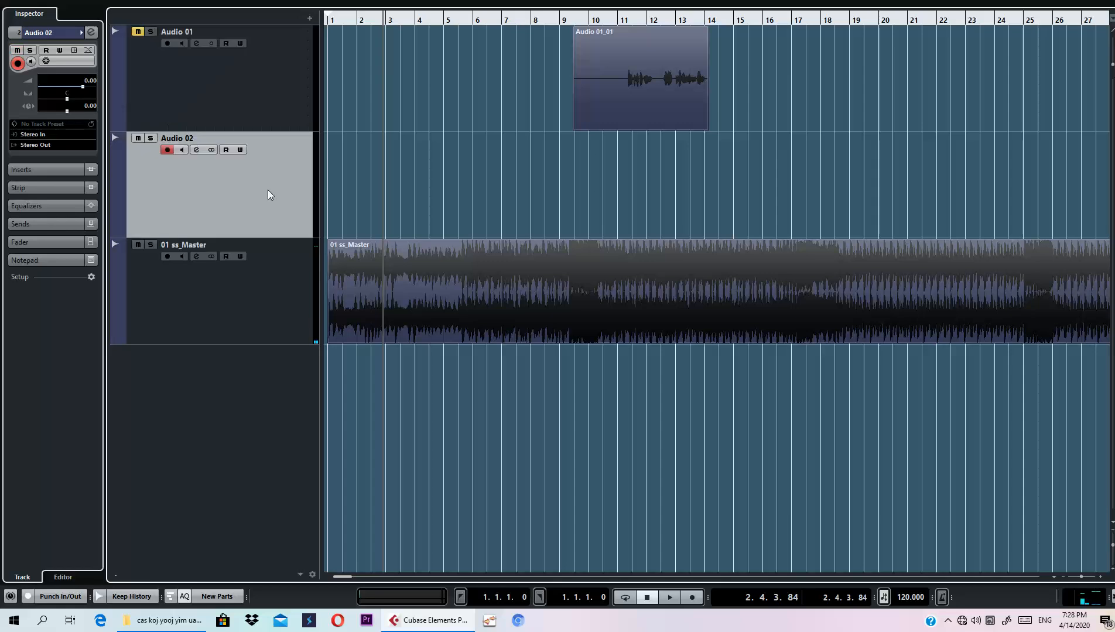
pyautogui.press('KP_Multiply')
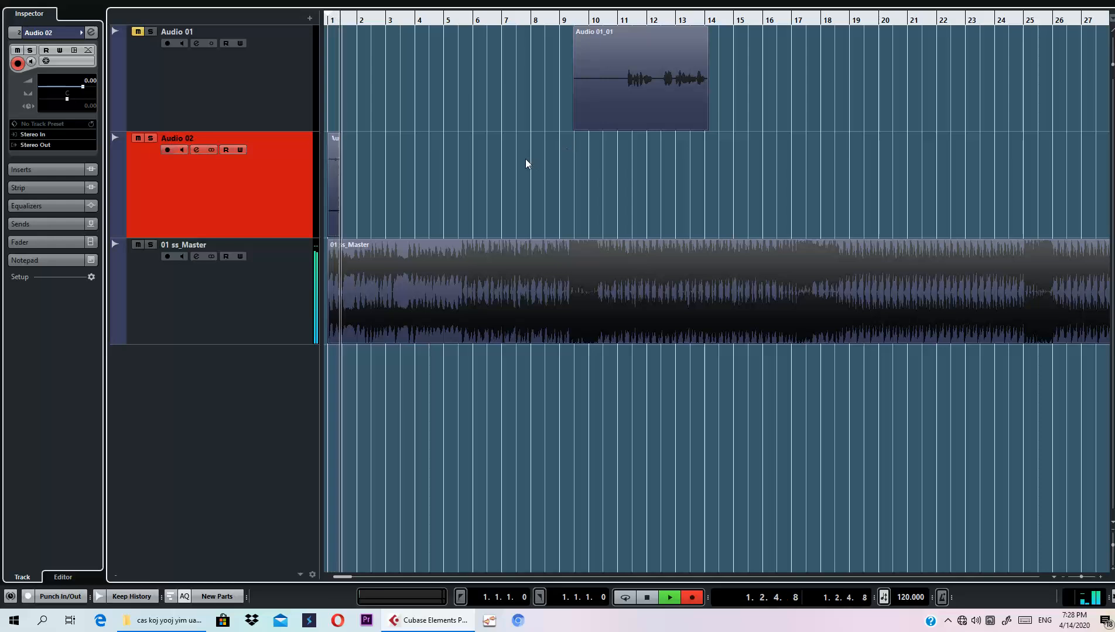
pyautogui.press('space')
pyautogui.hotkey('ctrl', 'z')
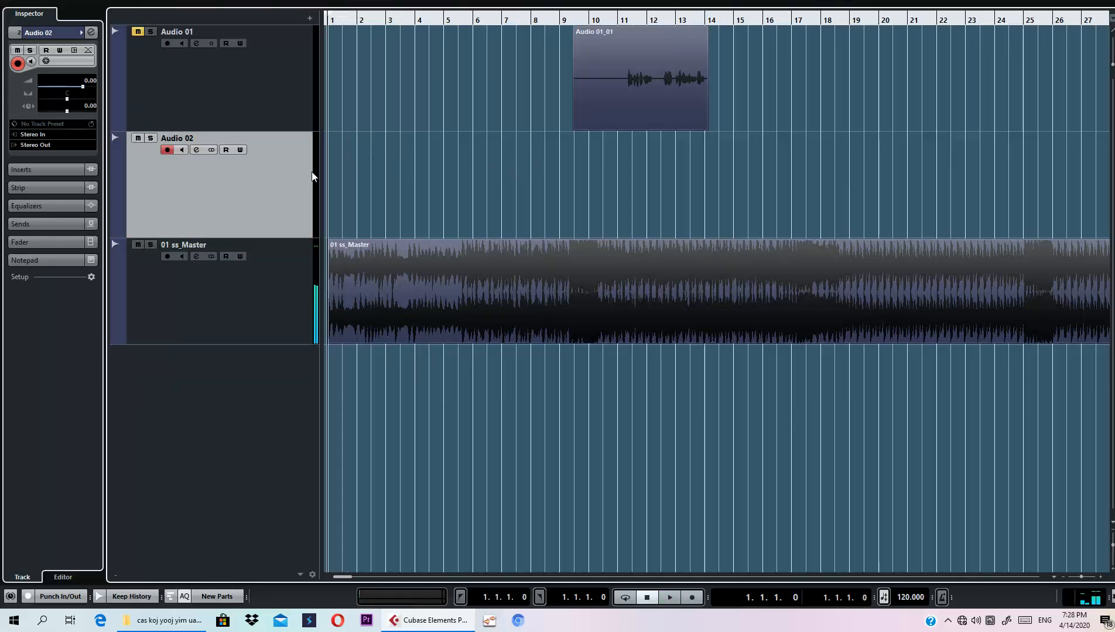
# Remove the Audio 02 track and select the Audio 01 track.
pyautogui.rightClick(287, 178)
pyautogui.click(329, 227)
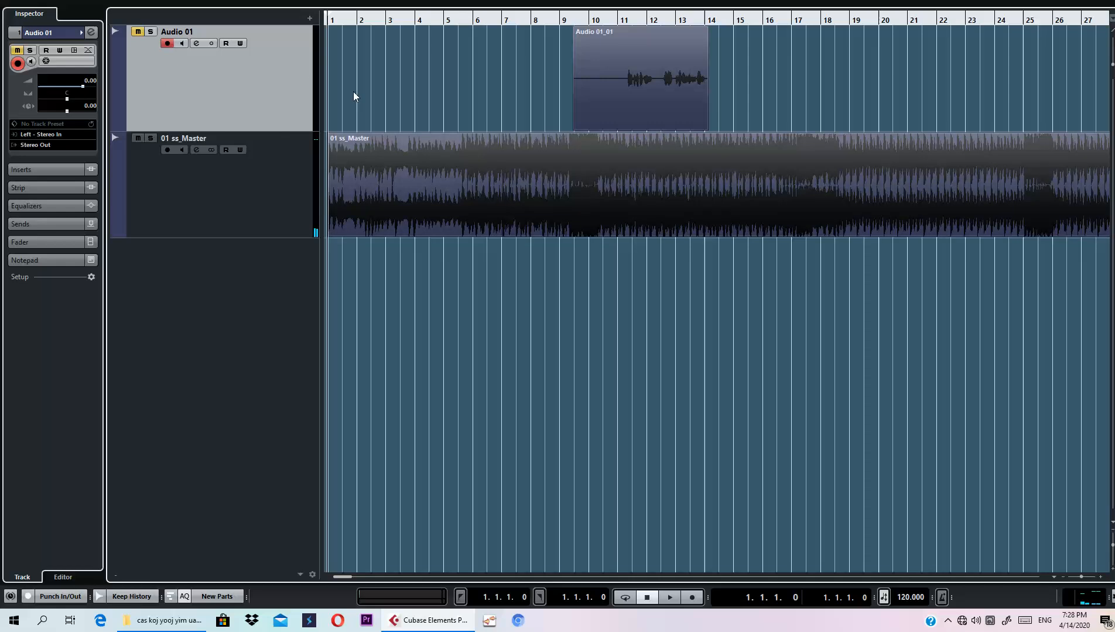
pyautogui.click(303, 192)
pyautogui.click(290, 82)
# Close the project and the open File Explorer window.
pyautogui.hotkey('ctrl', 'w')
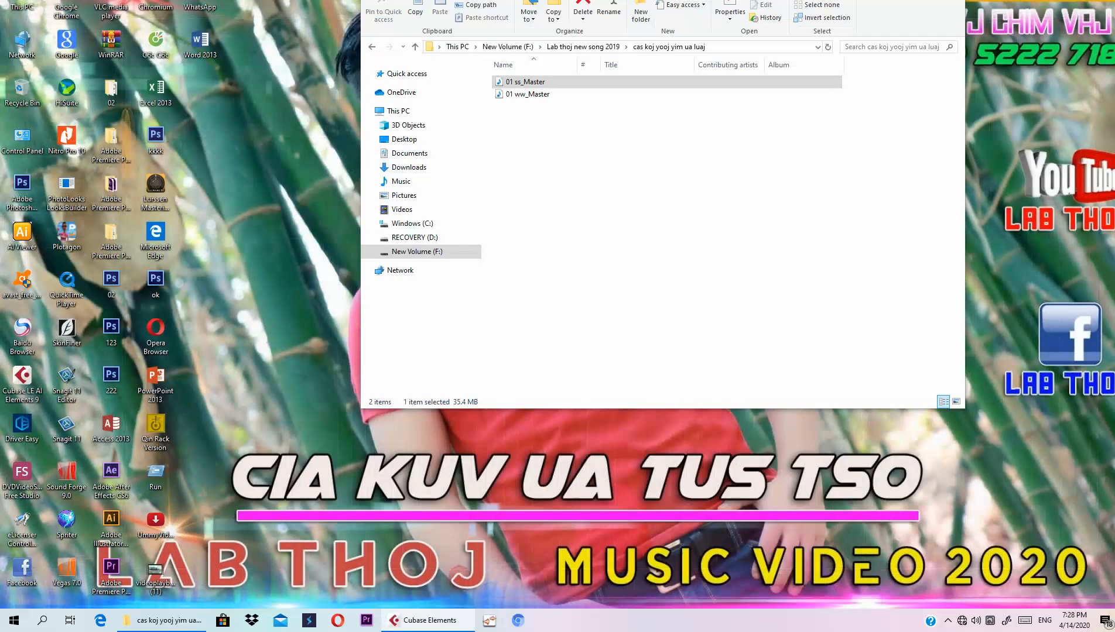
pyautogui.moveTo(854, 0); pyautogui.dragTo(705, 23)
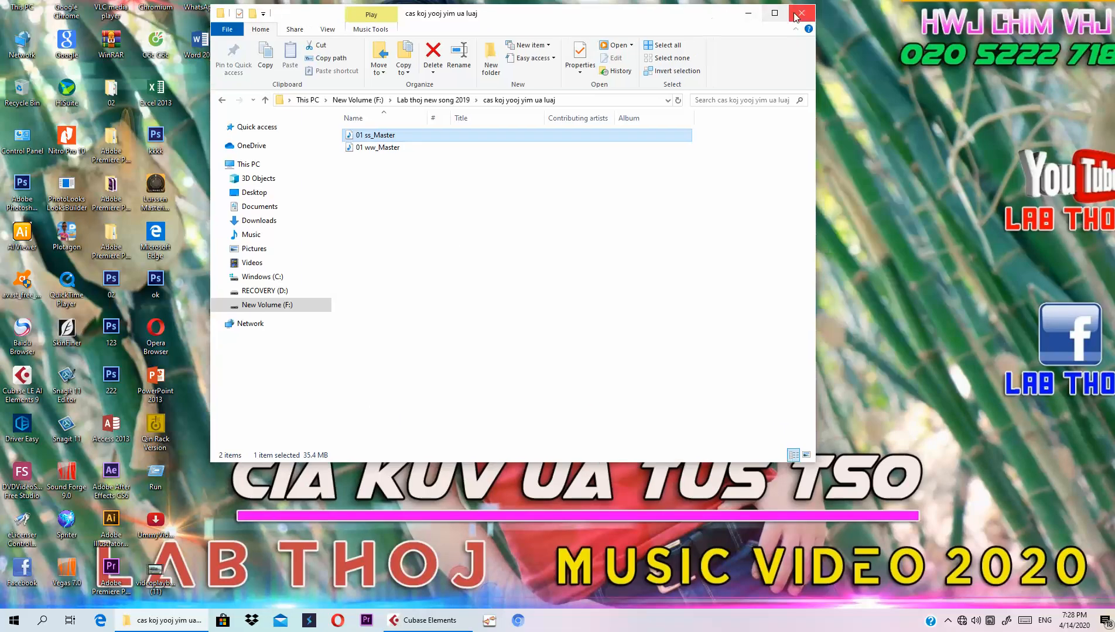
pyautogui.click(796, 14)
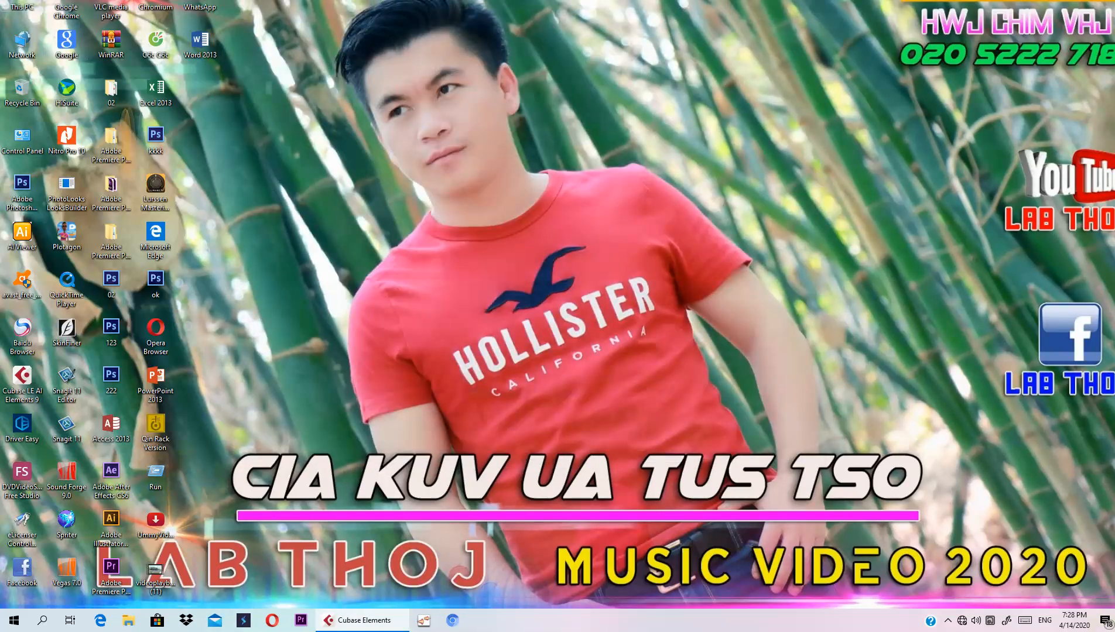
# Reopen the 01 project from lab sim kaw nkauj\01\New folder\01 on drive F: and place the playhead at about bar 6.
pyautogui.doubleClick(22, 7)
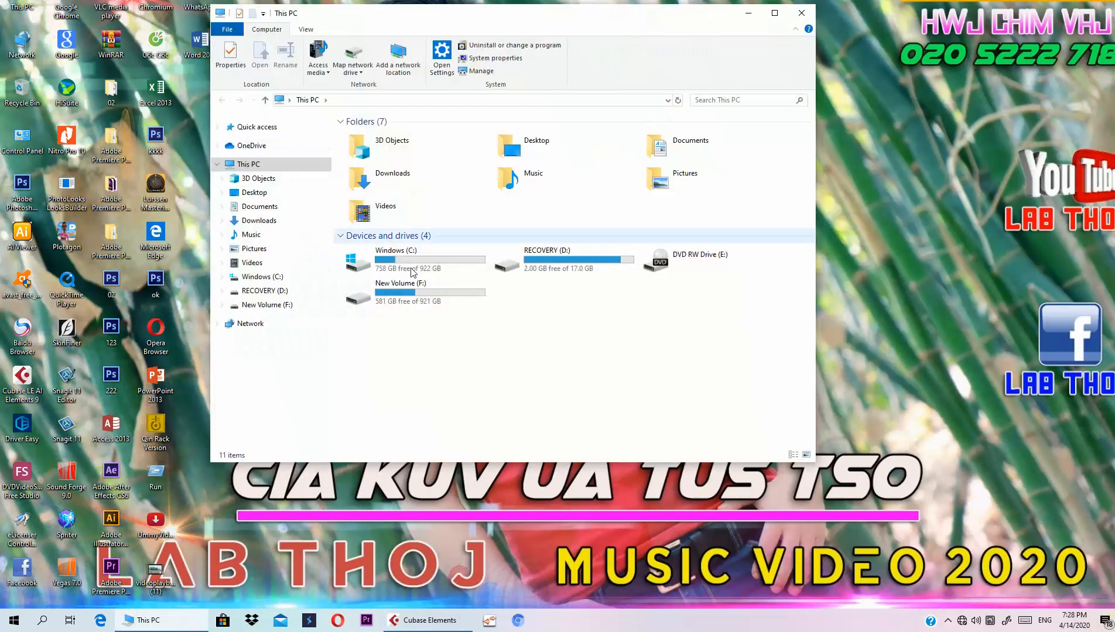
pyautogui.doubleClick(404, 292)
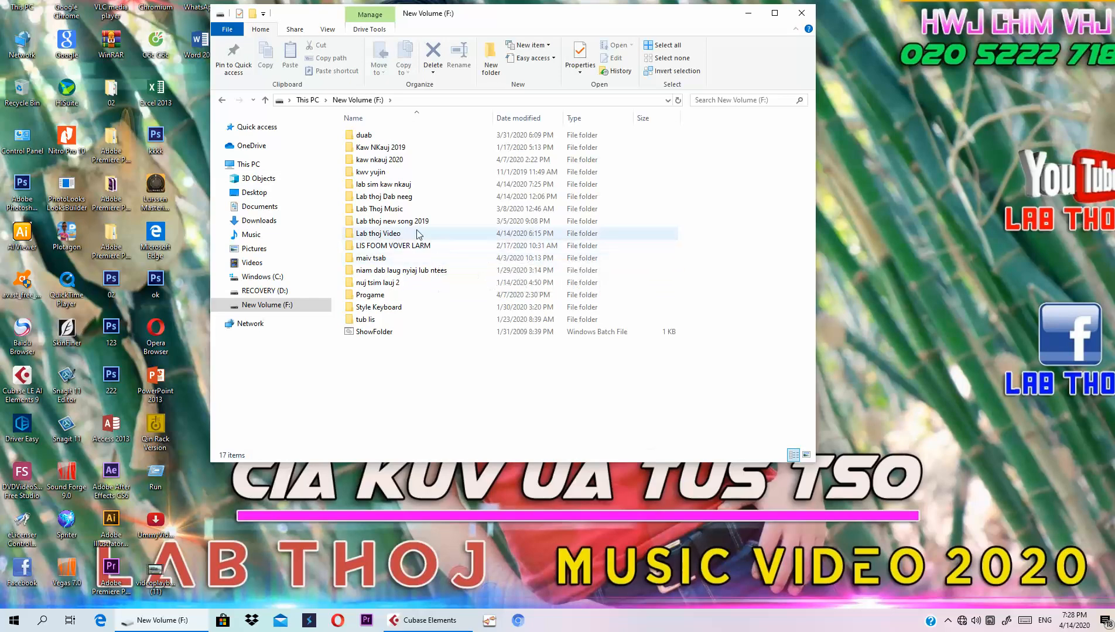
pyautogui.doubleClick(397, 188)
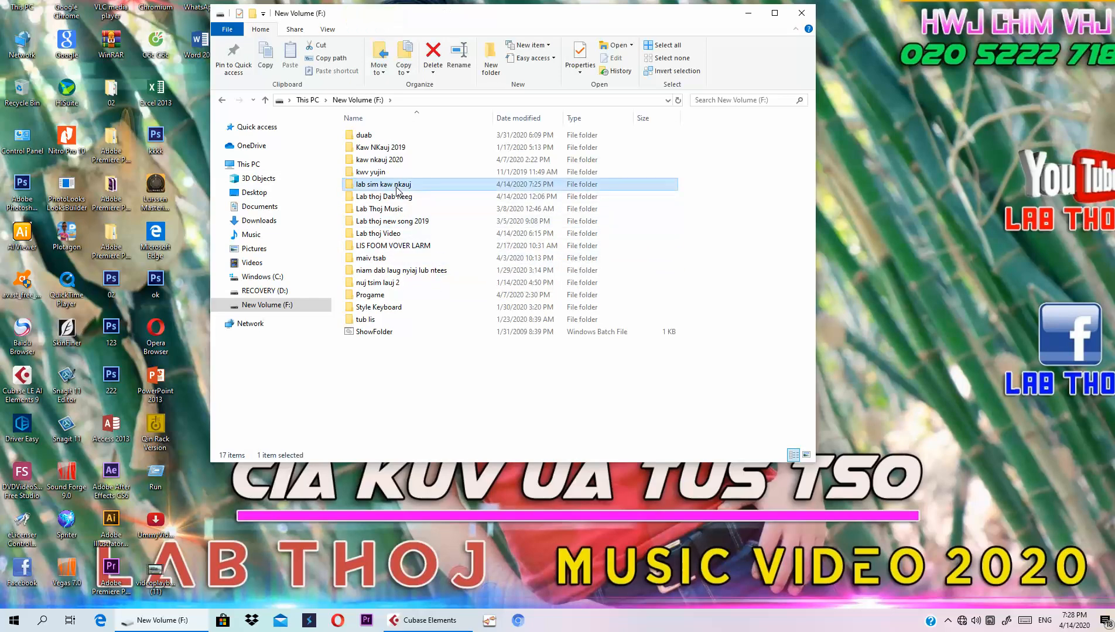
pyautogui.doubleClick(402, 134)
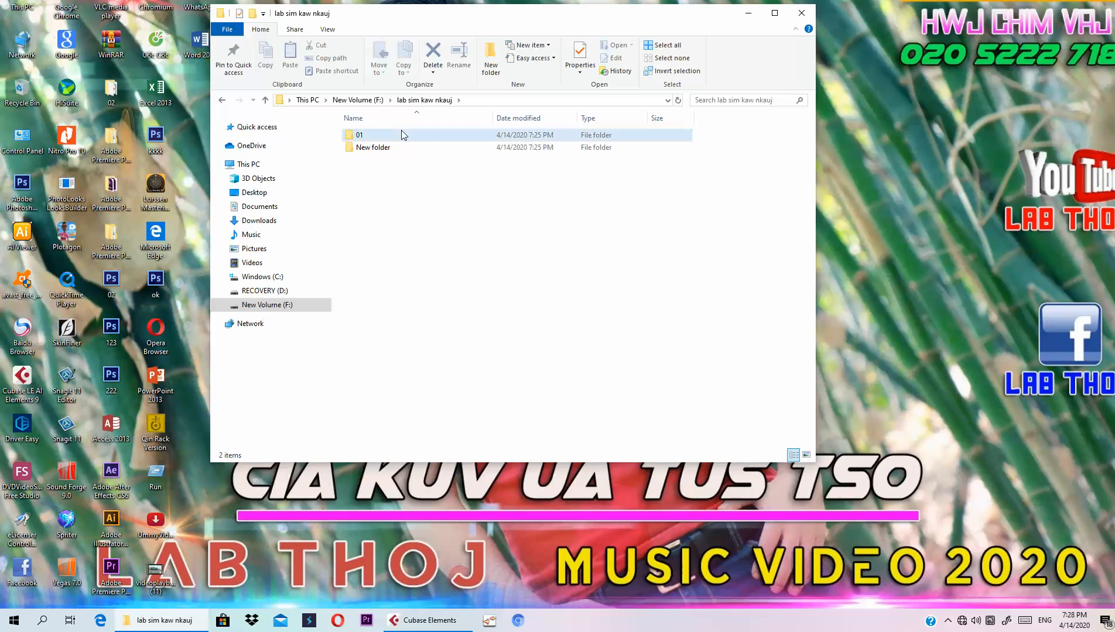
pyautogui.doubleClick(388, 134)
pyautogui.doubleClick(387, 135)
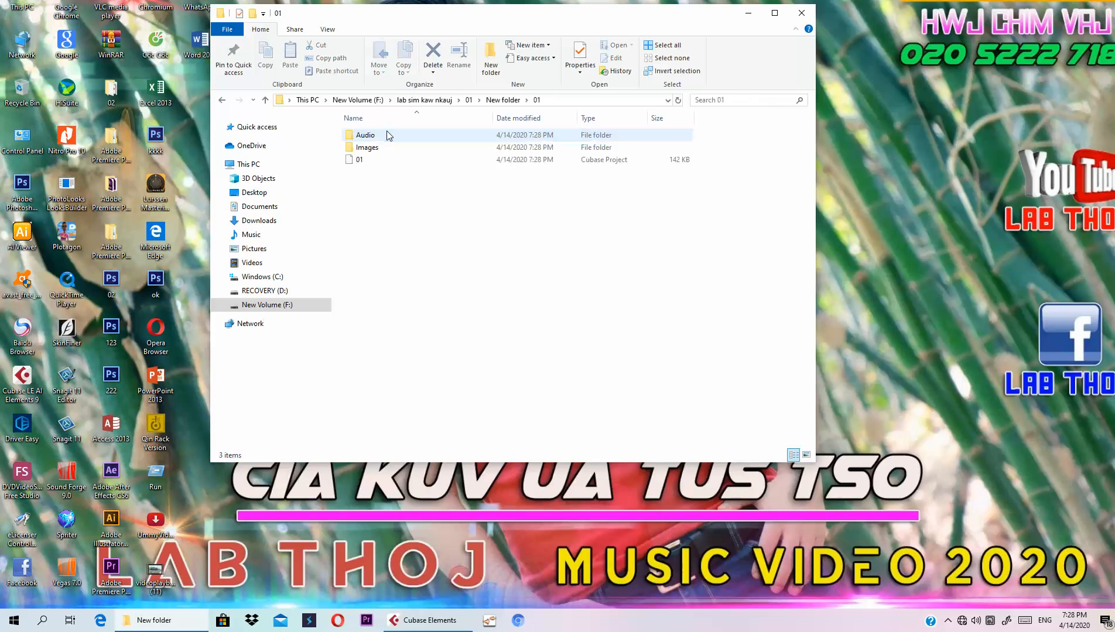
pyautogui.doubleClick(358, 161)
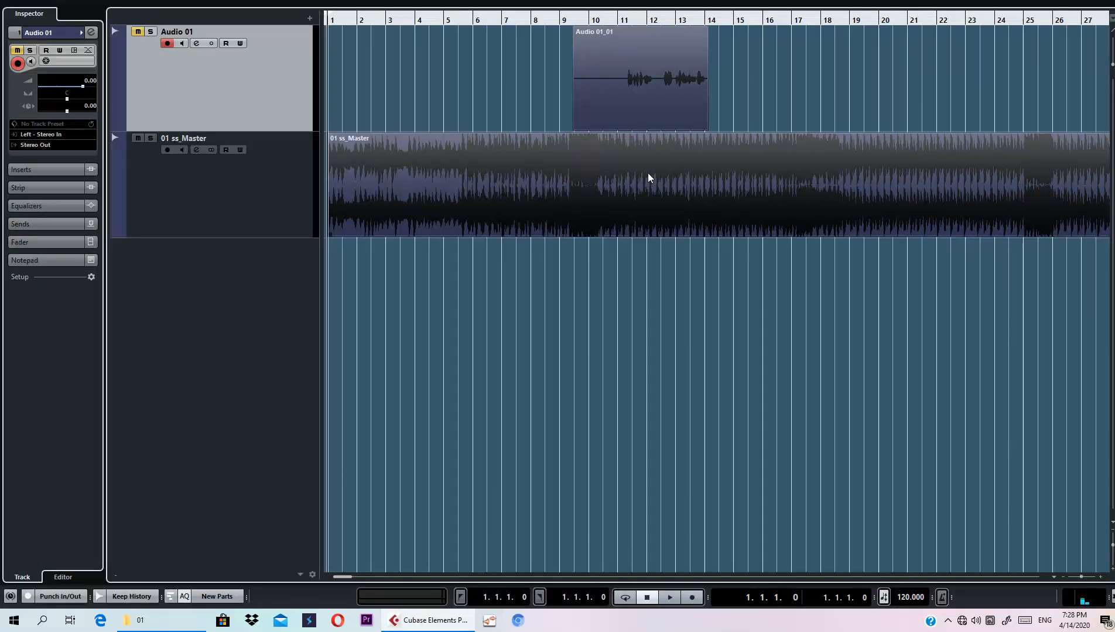
pyautogui.click(473, 20)
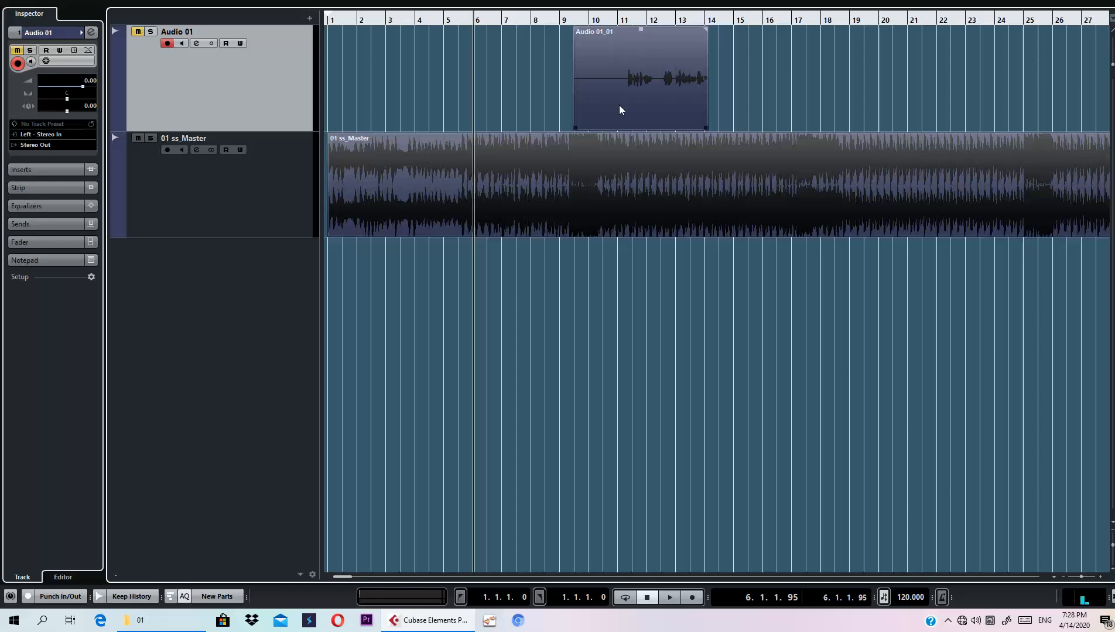